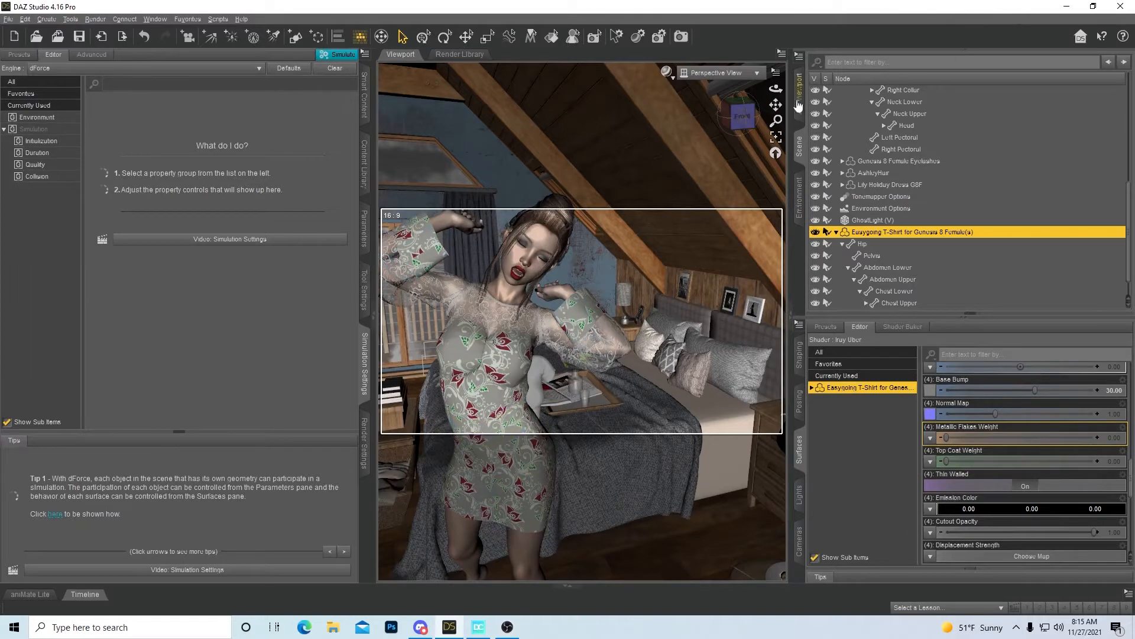
# Examine the posed figure and the simulated dress in the bedroom scene from several angles and distances
pyautogui.moveTo(776, 105); pyautogui.dragTo(776, 106)
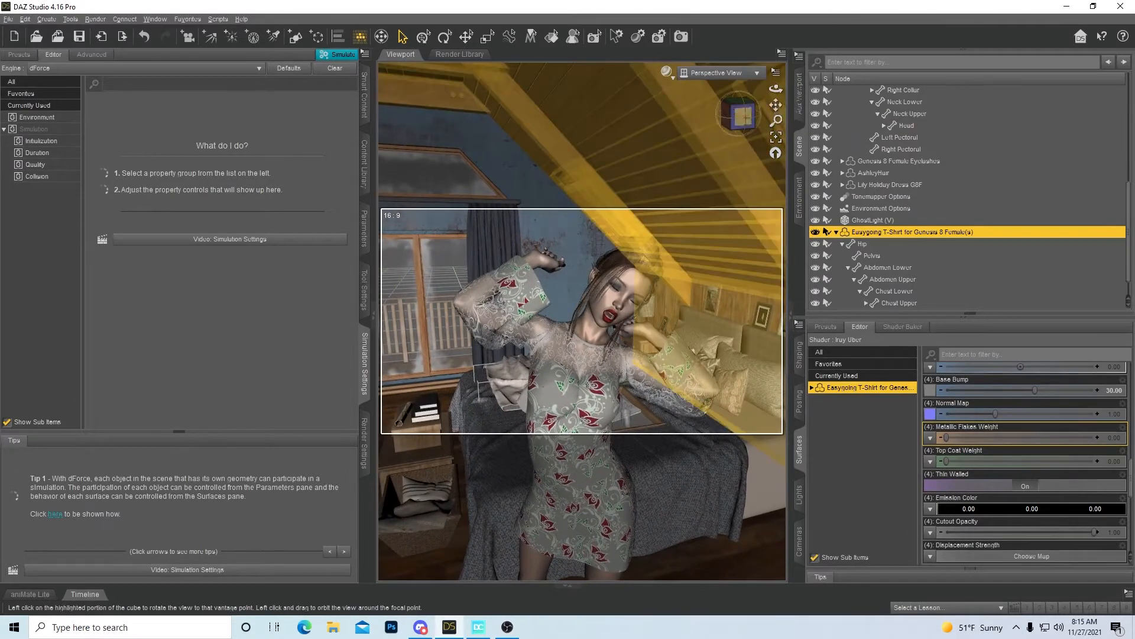
pyautogui.click(739, 114)
pyautogui.click(740, 113)
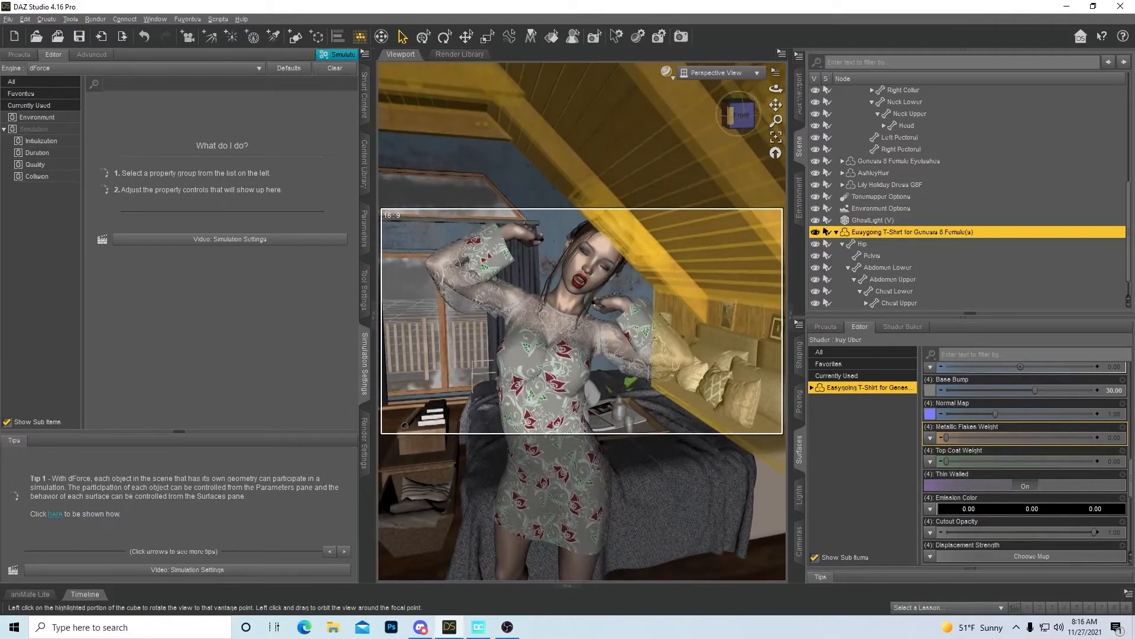
pyautogui.click(739, 115)
pyautogui.moveTo(775, 105); pyautogui.dragTo(766, 109)
pyautogui.scroll(2, 766, 109)
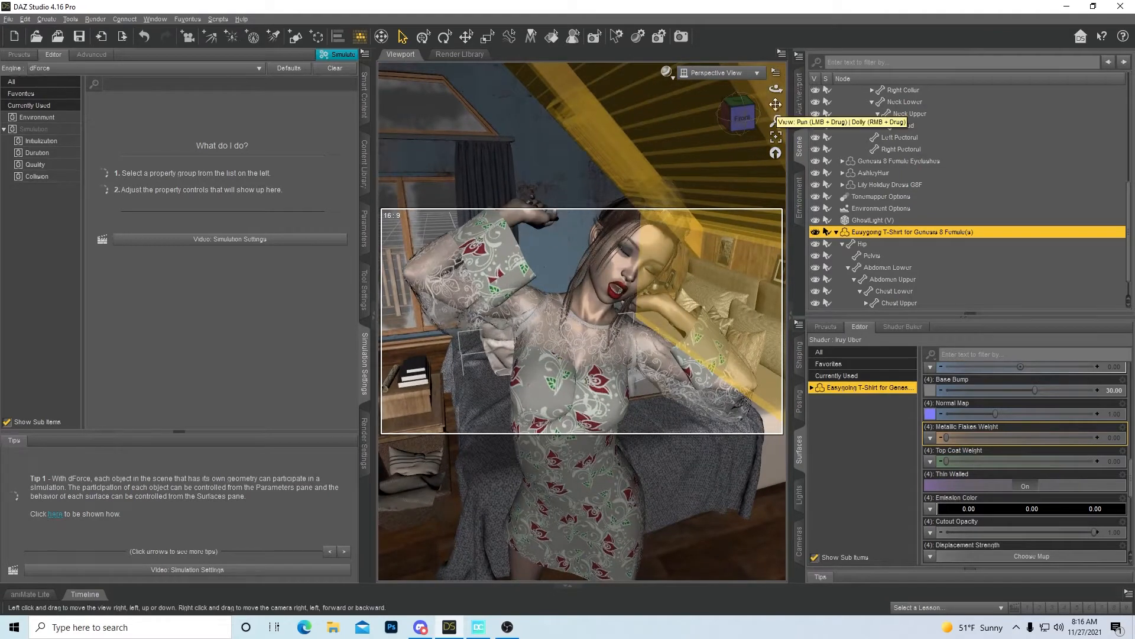
pyautogui.moveTo(775, 107); pyautogui.dragTo(775, 121)
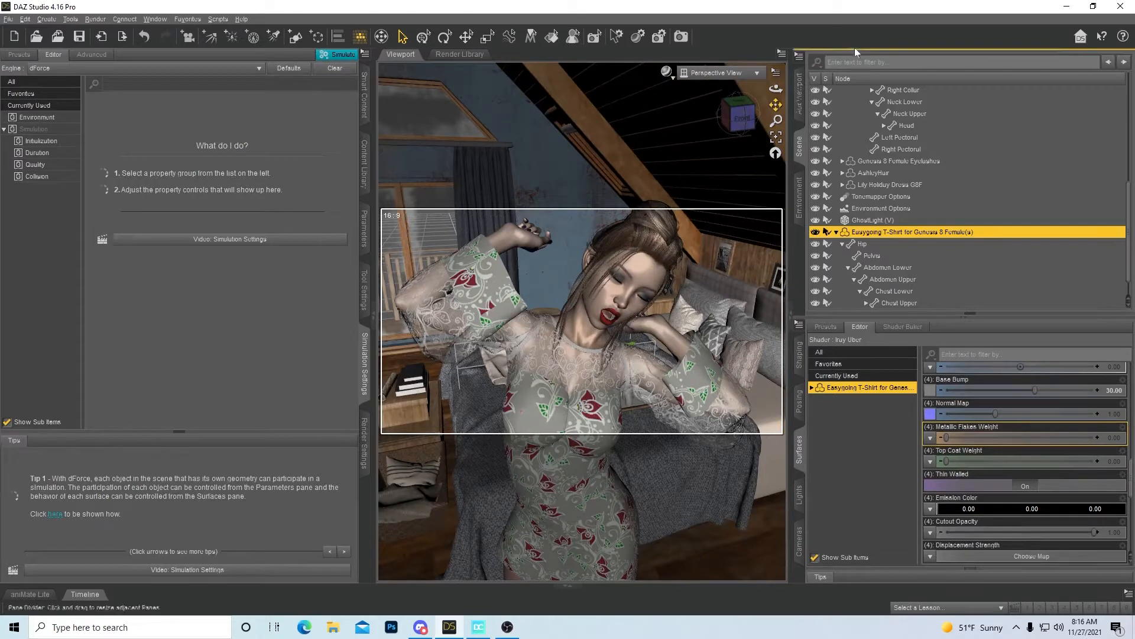
pyautogui.moveTo(742, 117); pyautogui.dragTo(738, 137)
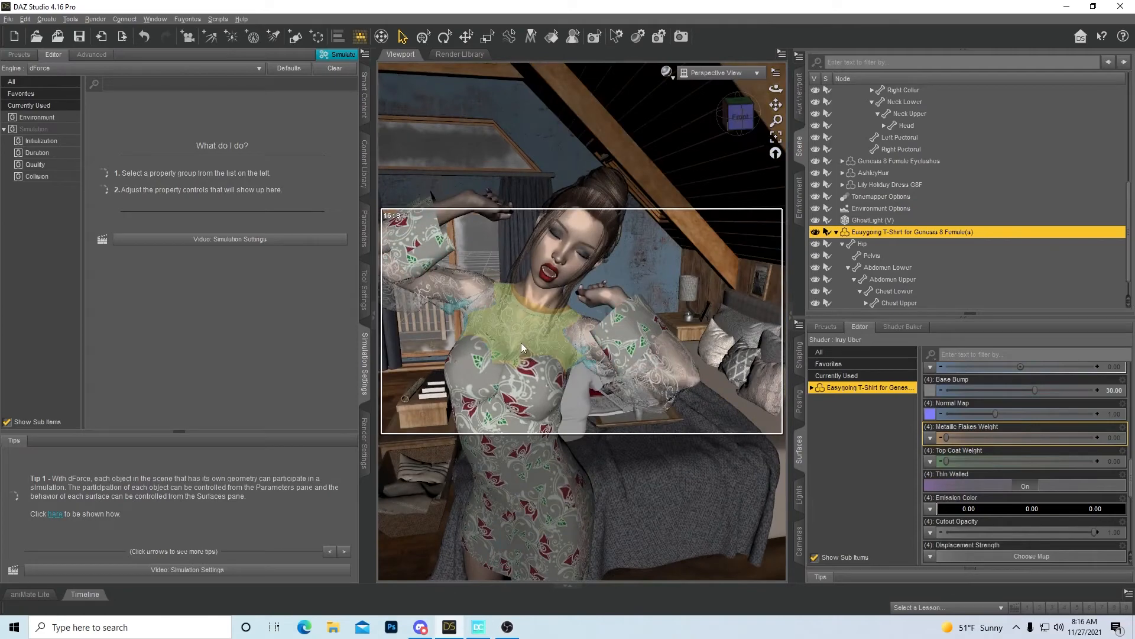
pyautogui.keyDown('alt'); pyautogui.moveTo(521, 342); pyautogui.dragTo(562, 325); pyautogui.keyUp('alt')
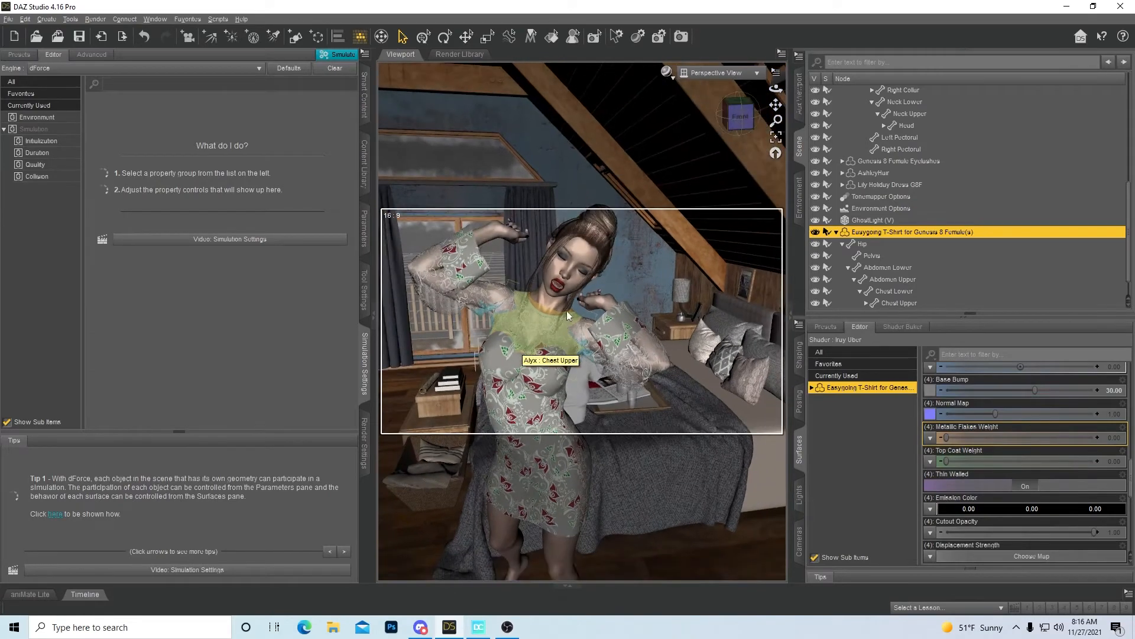
pyautogui.moveTo(554, 232); pyautogui.dragTo(622, 215, button='middle')
pyautogui.scroll(5, 622, 216)
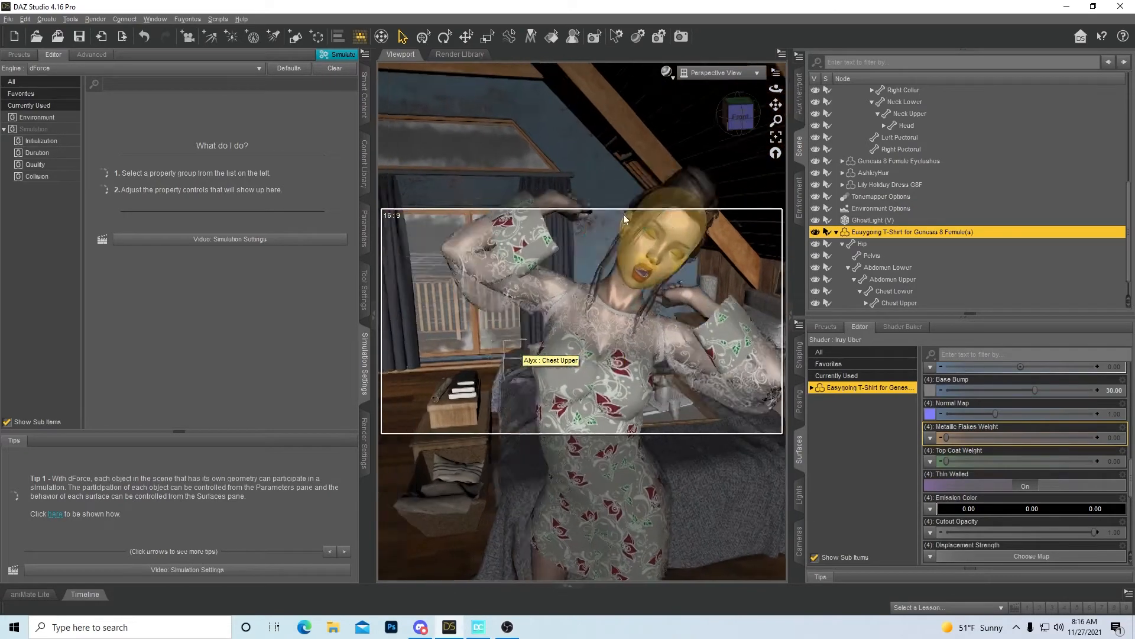
pyautogui.scroll(-1, 733, 171)
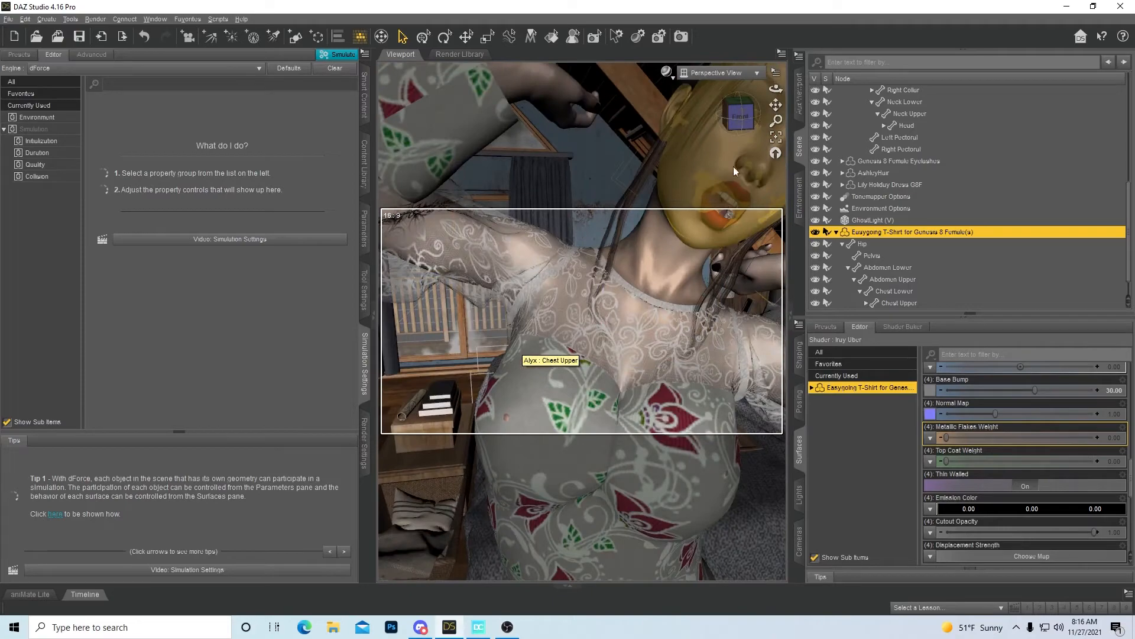
pyautogui.keyDown('alt'); pyautogui.moveTo(733, 170); pyautogui.dragTo(480, 430); pyautogui.keyUp('alt')
pyautogui.keyDown('alt'); pyautogui.moveTo(712, 143); pyautogui.dragTo(381, 189); pyautogui.keyUp('alt')
pyautogui.click(364, 374)
pyautogui.keyDown('alt'); pyautogui.moveTo(453, 220); pyautogui.dragTo(736, 139); pyautogui.keyUp('alt')
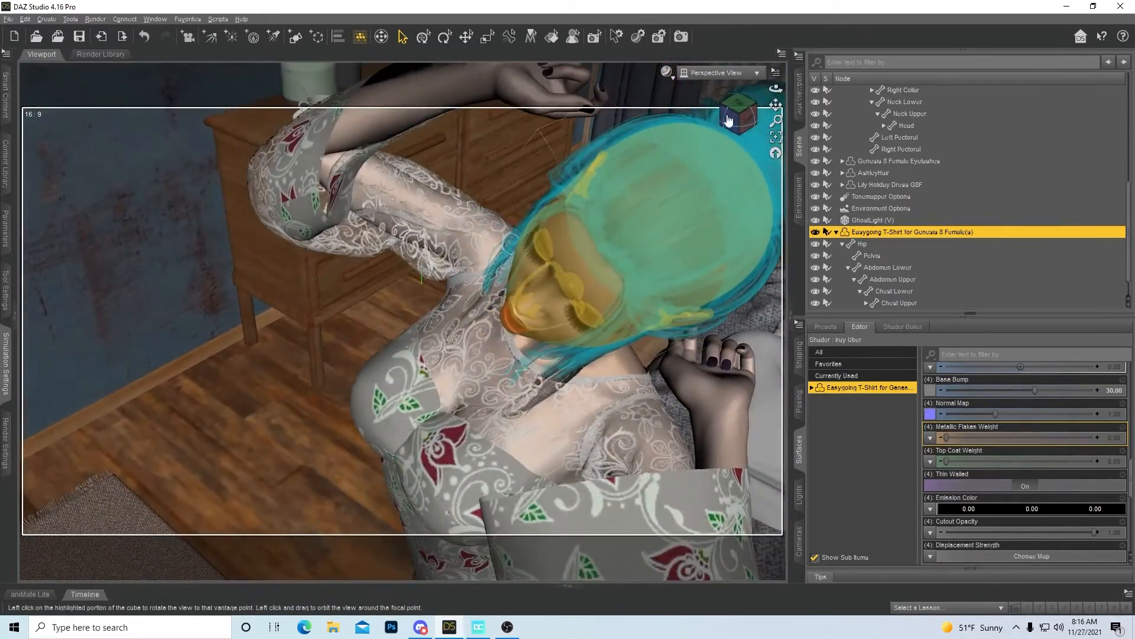
pyautogui.click(13, 388)
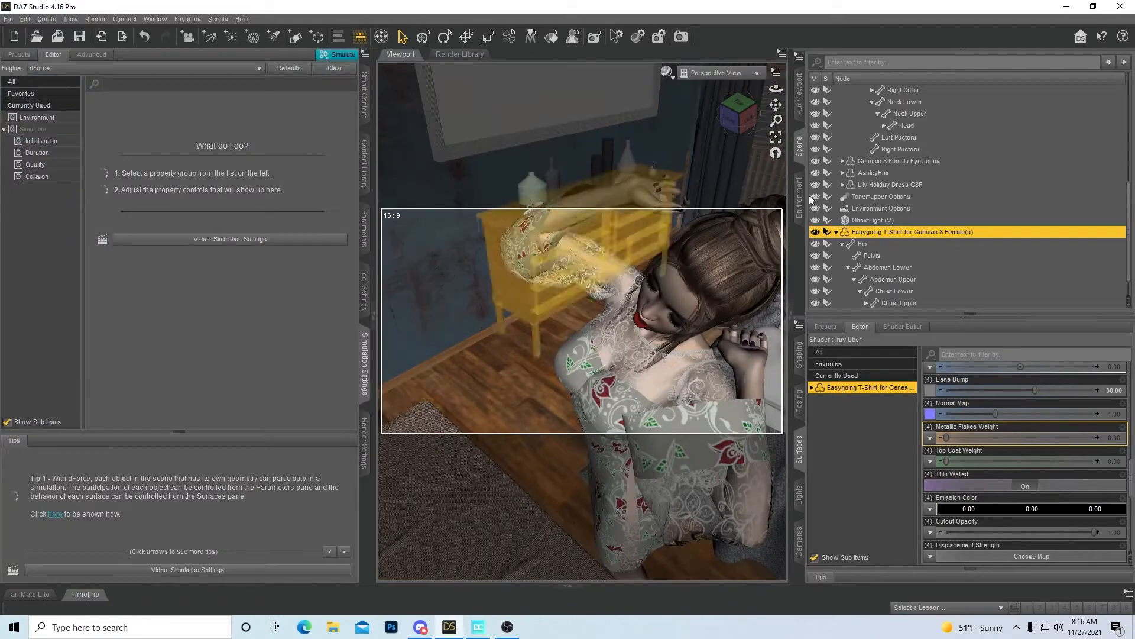
pyautogui.click(739, 119)
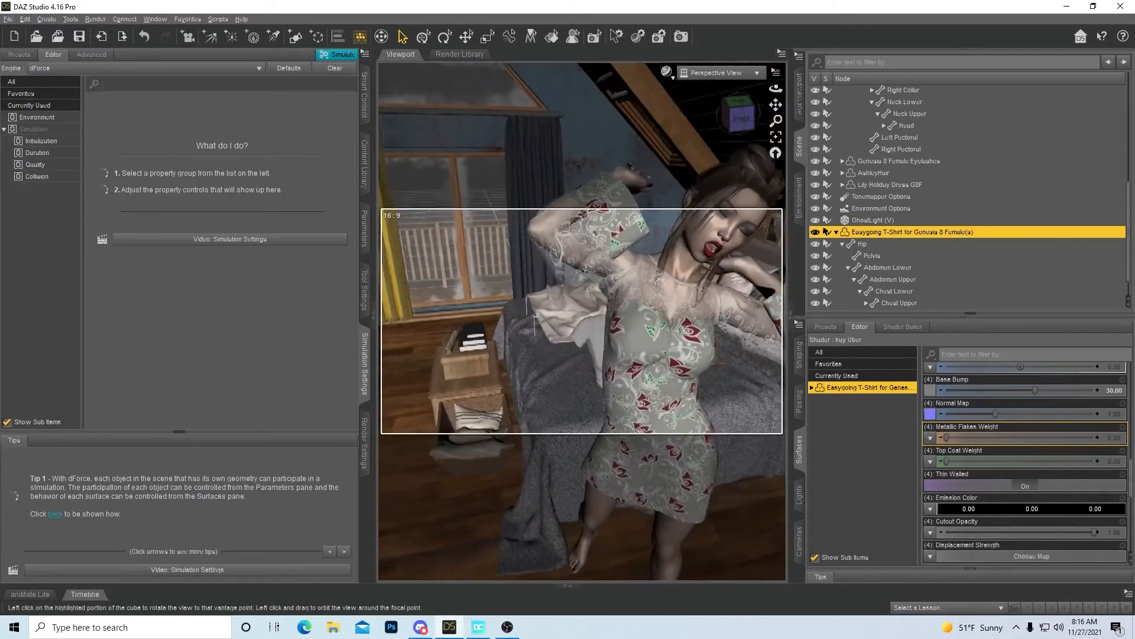
pyautogui.click(741, 131)
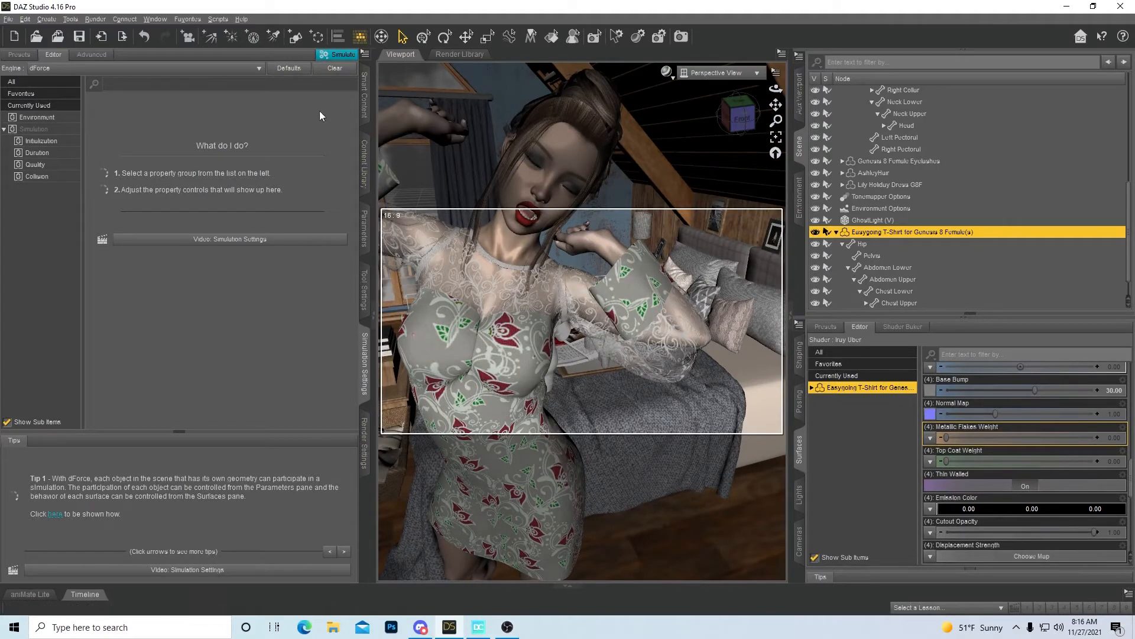
# Bring up the Simulation Settings and review the dForce environment's gravity and air resistance
pyautogui.click(155, 19)
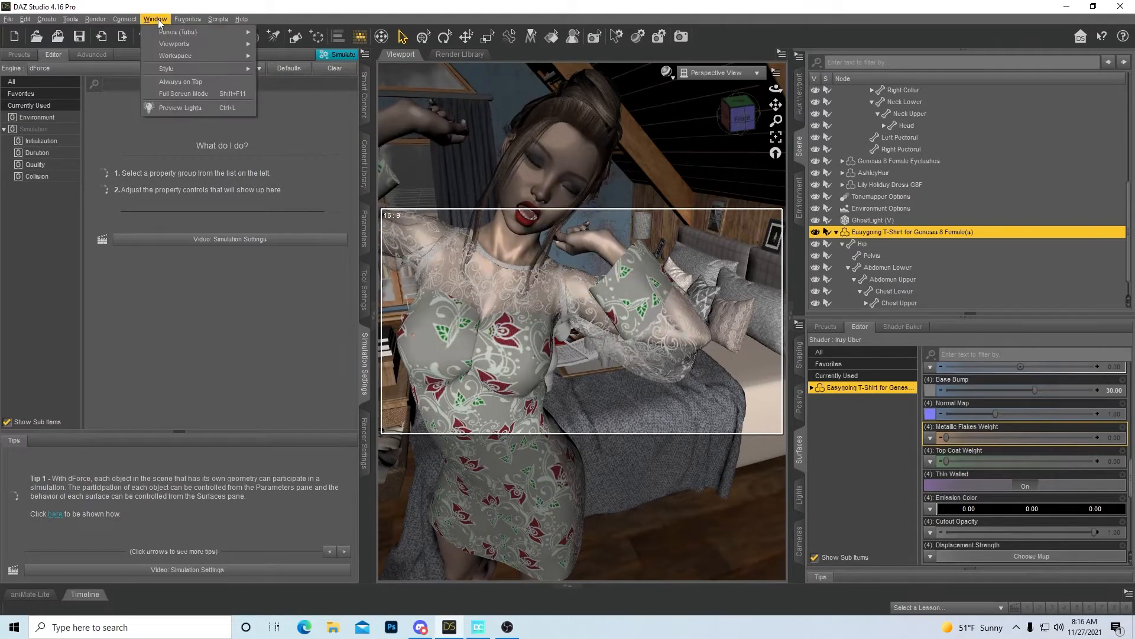
pyautogui.moveTo(177, 34)
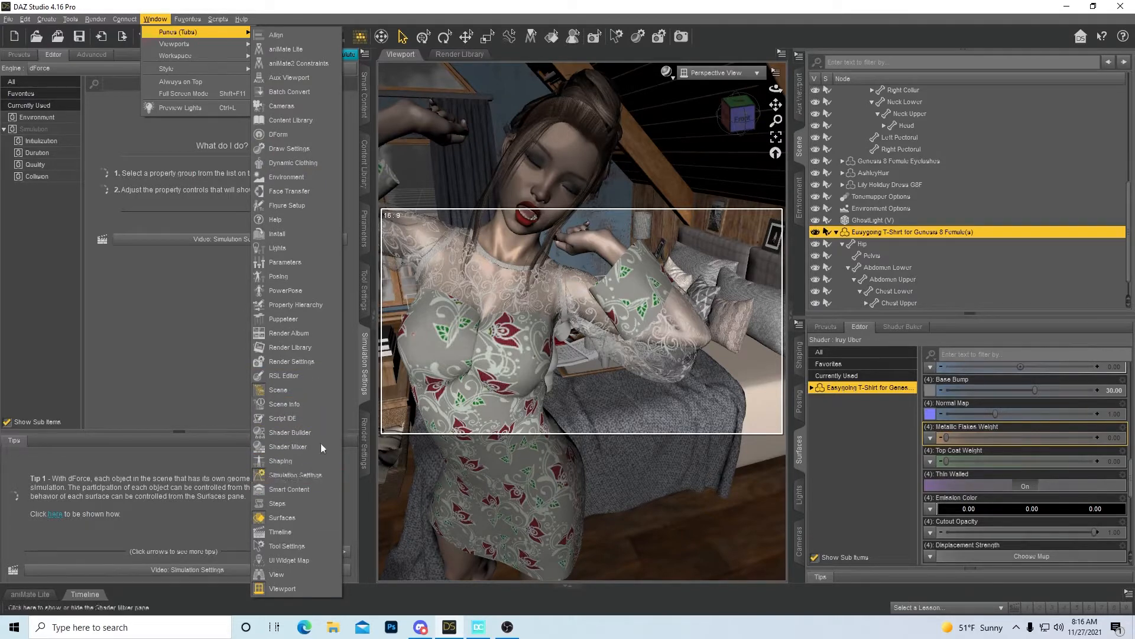
pyautogui.click(321, 476)
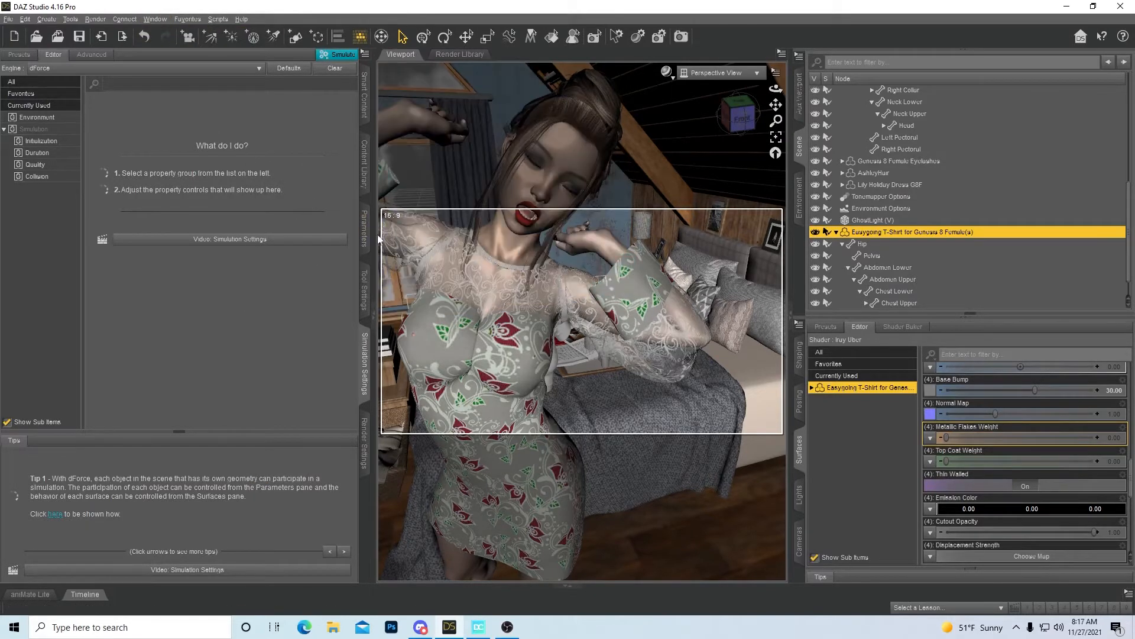
pyautogui.click(44, 119)
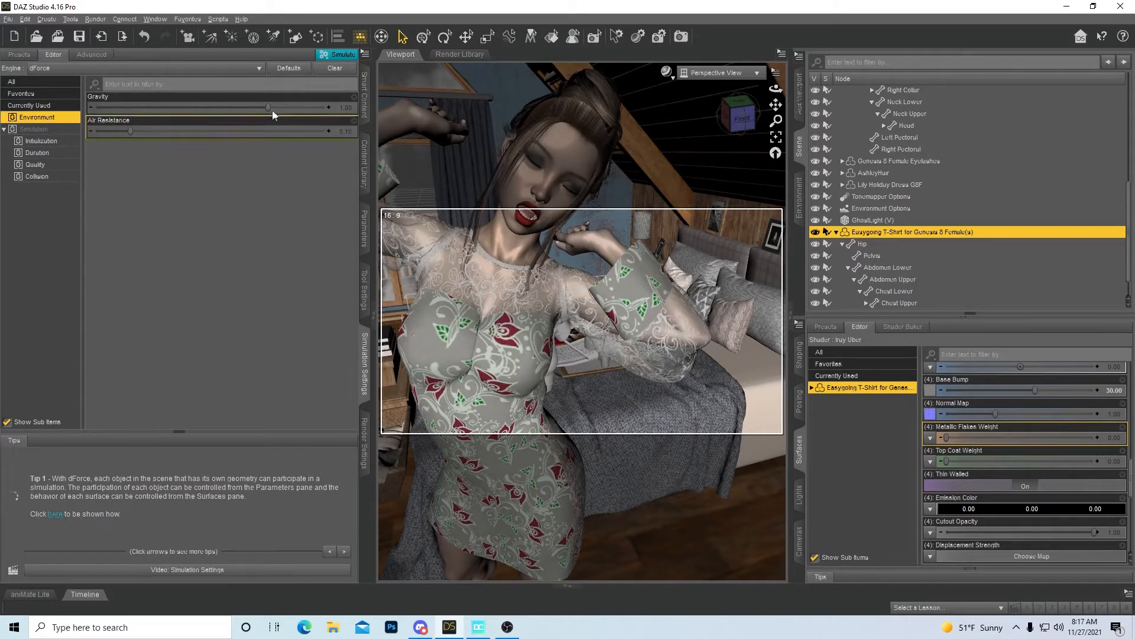
pyautogui.moveTo(298, 132)
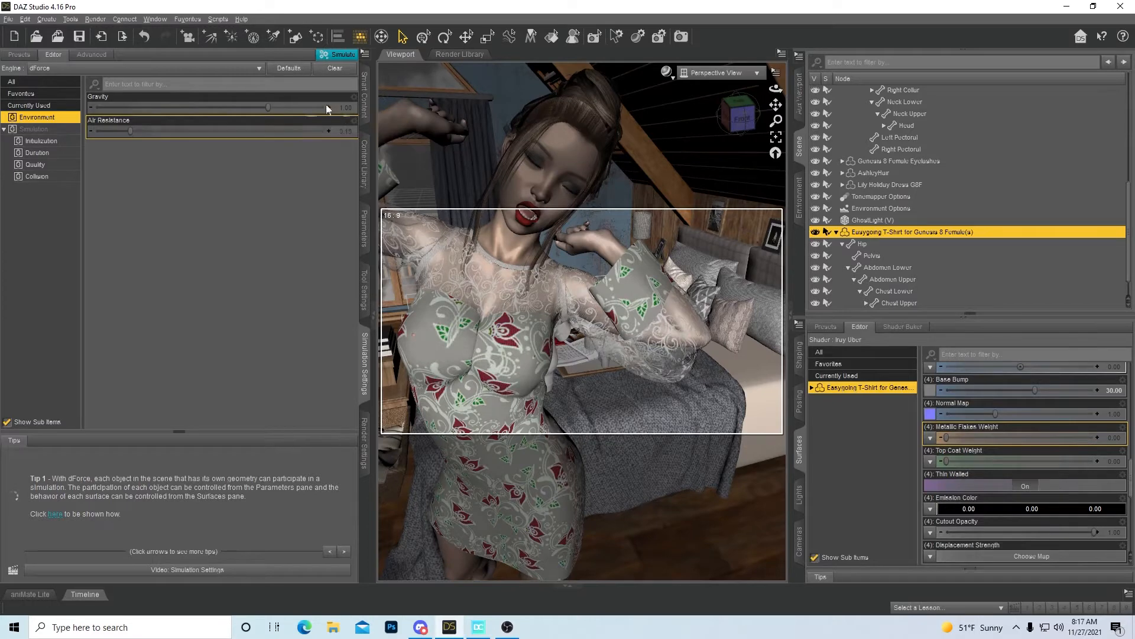
# Review the dForce initialization, duration, quality and collision simulation settings
pyautogui.click(50, 141)
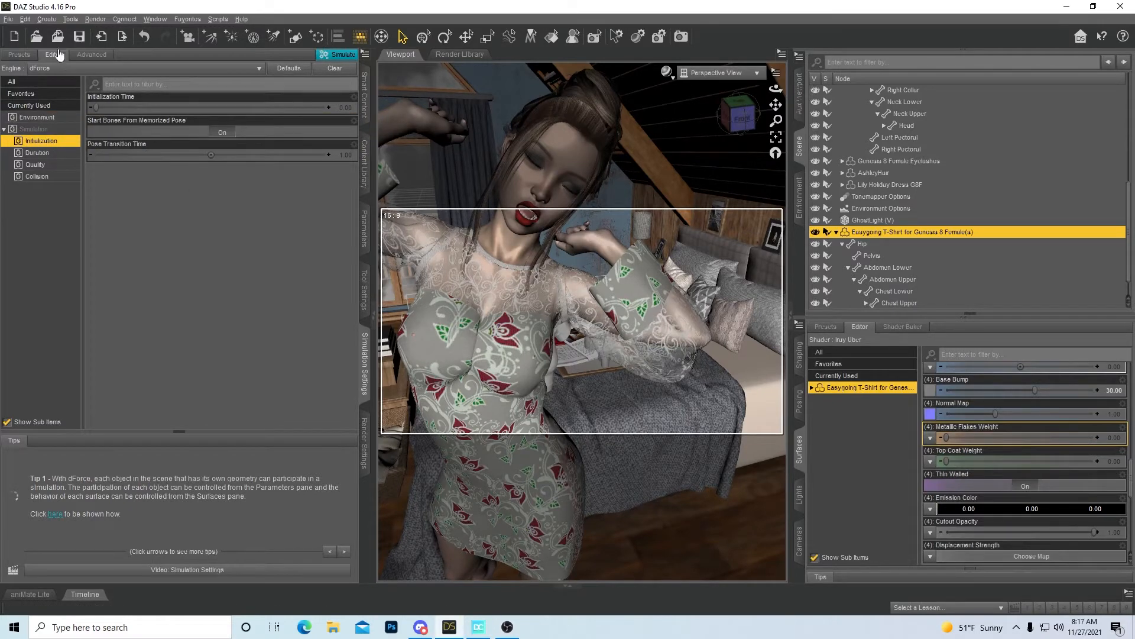
pyautogui.click(118, 108)
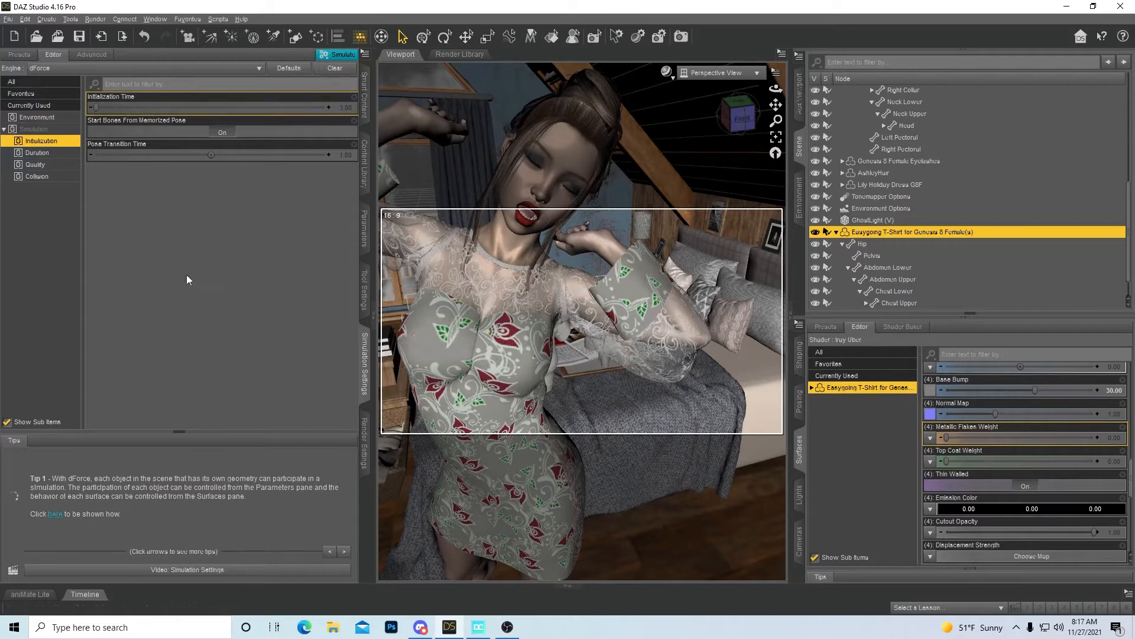
pyautogui.click(176, 121)
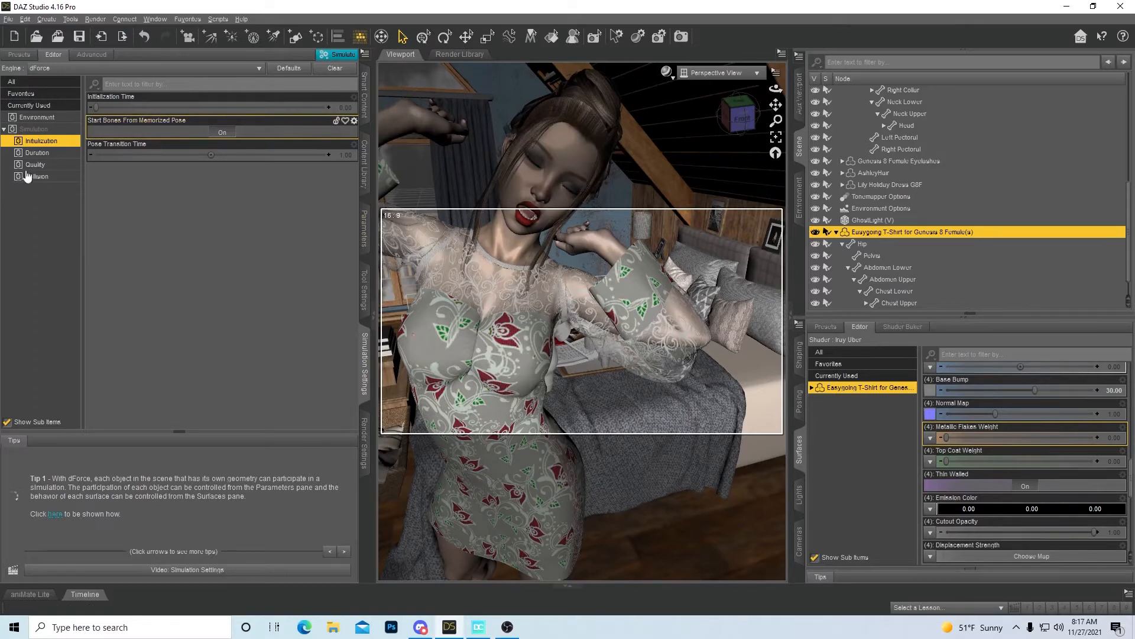
pyautogui.click(38, 155)
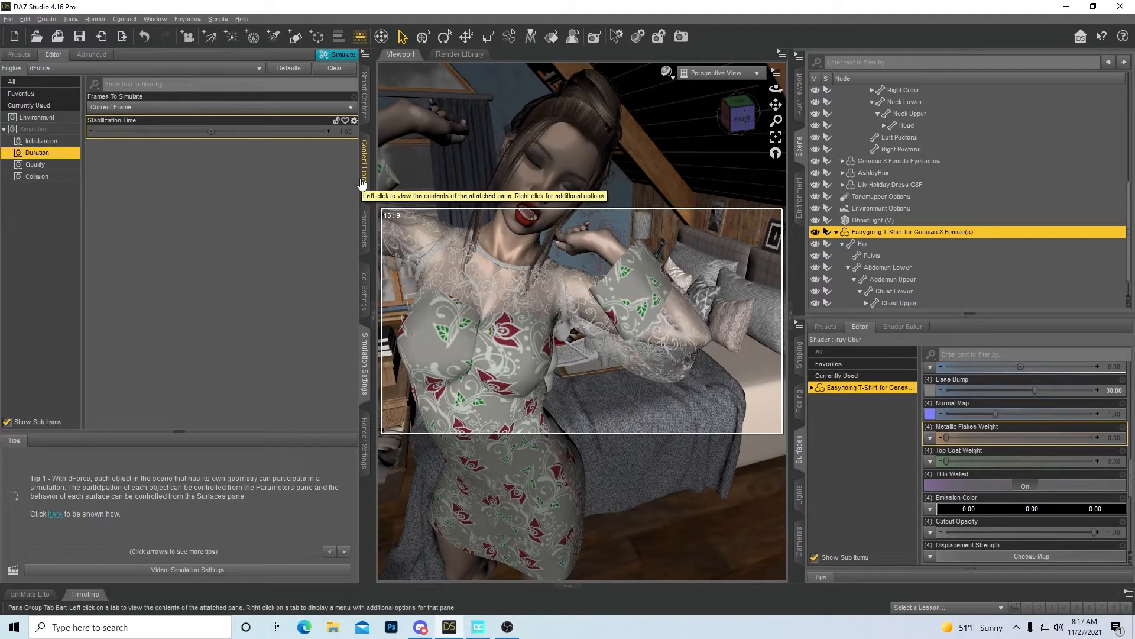
pyautogui.click(36, 164)
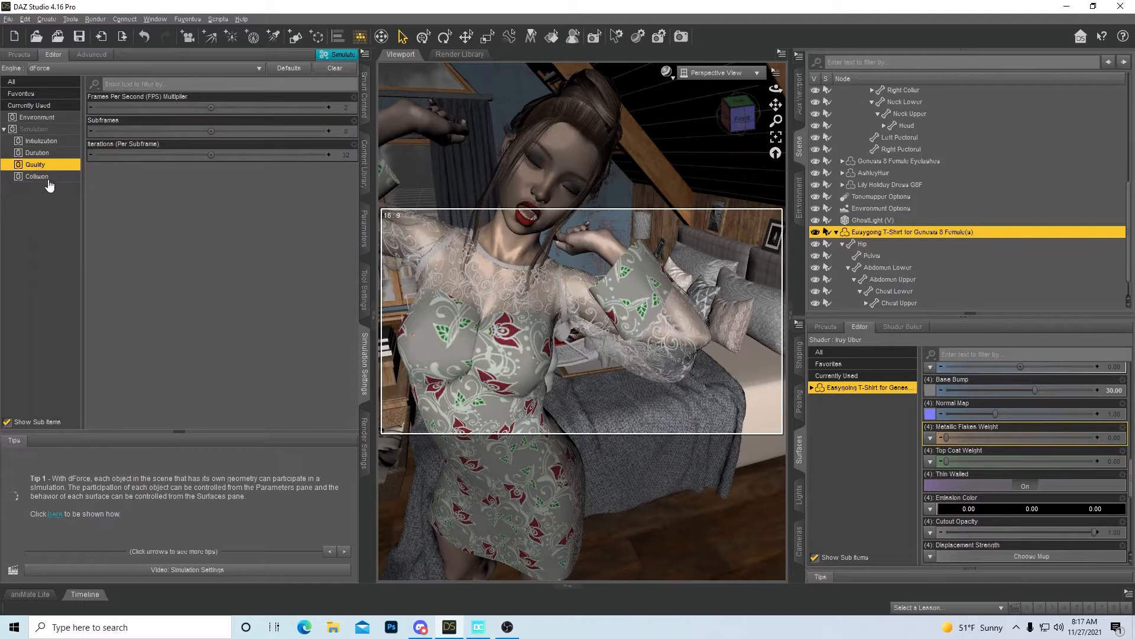
pyautogui.click(37, 176)
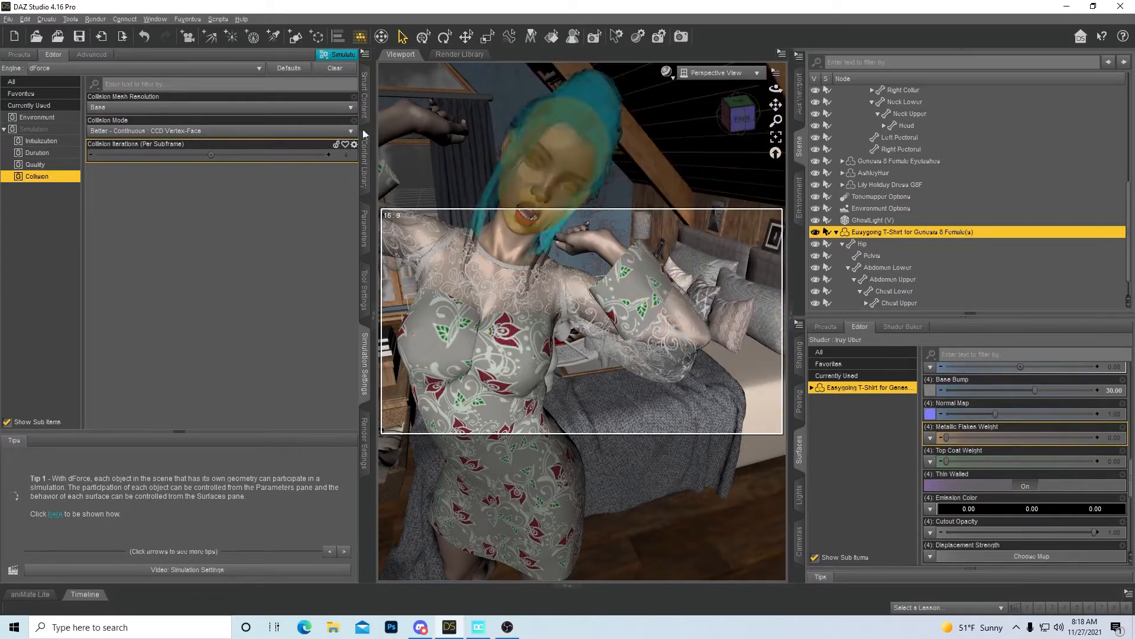
# Select the Alyx figure and hide the whole Winter Vacation Bedroom Preloaded Scene so the room stays out of the simulation
pyautogui.moveTo(743, 122); pyautogui.dragTo(743, 122)
pyautogui.click(708, 122)
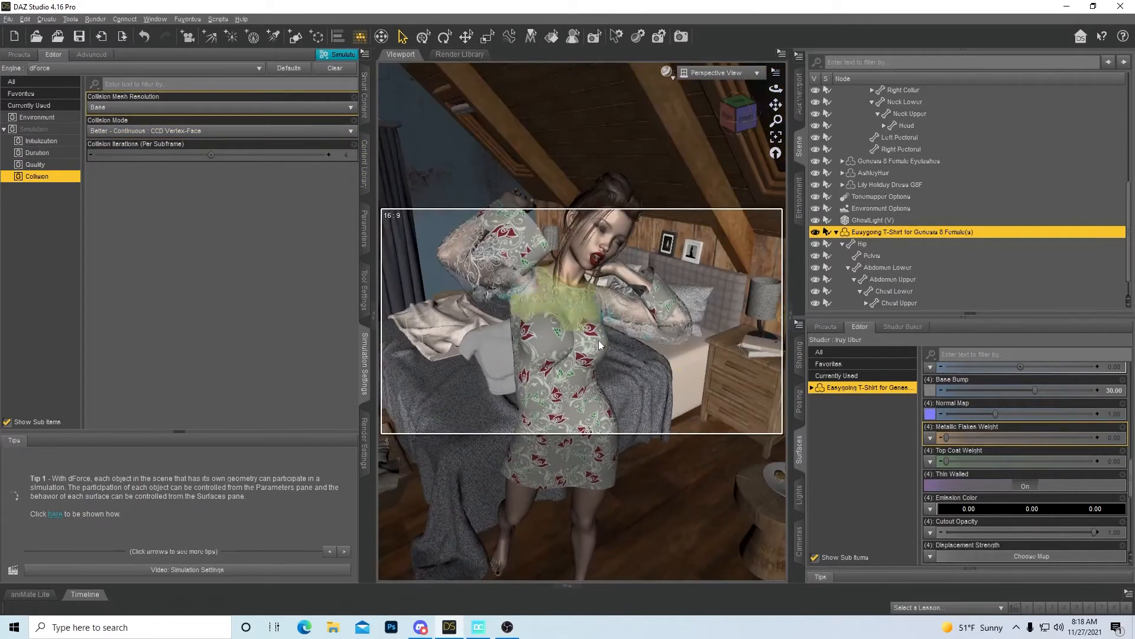
pyautogui.click(576, 371)
pyautogui.click(576, 371)
pyautogui.scroll(5, 971, 215)
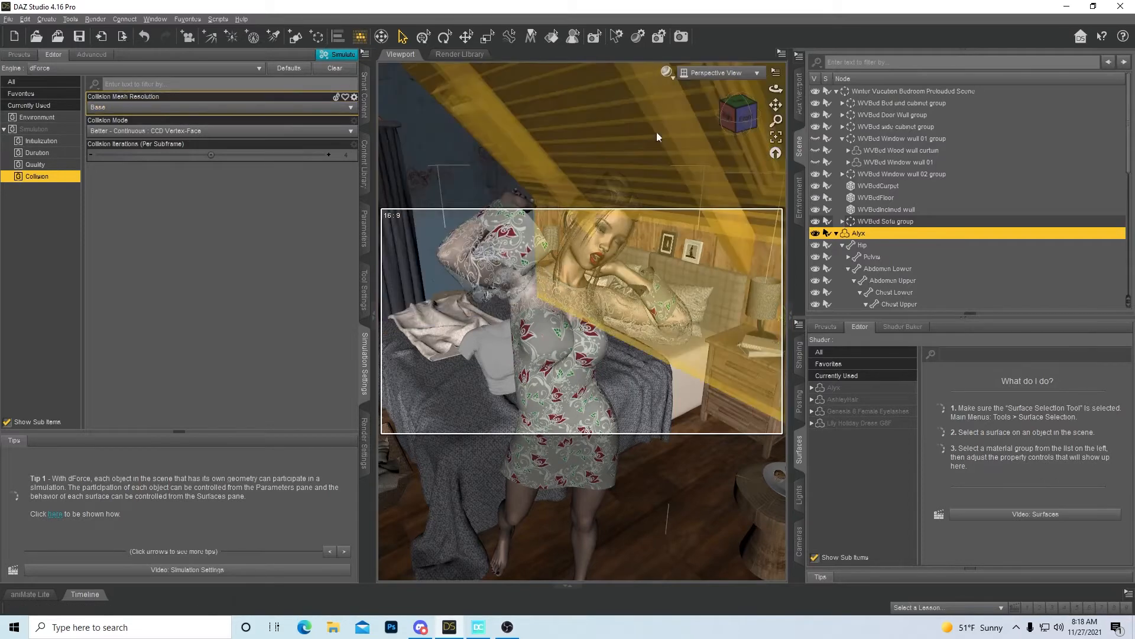
pyautogui.click(815, 91)
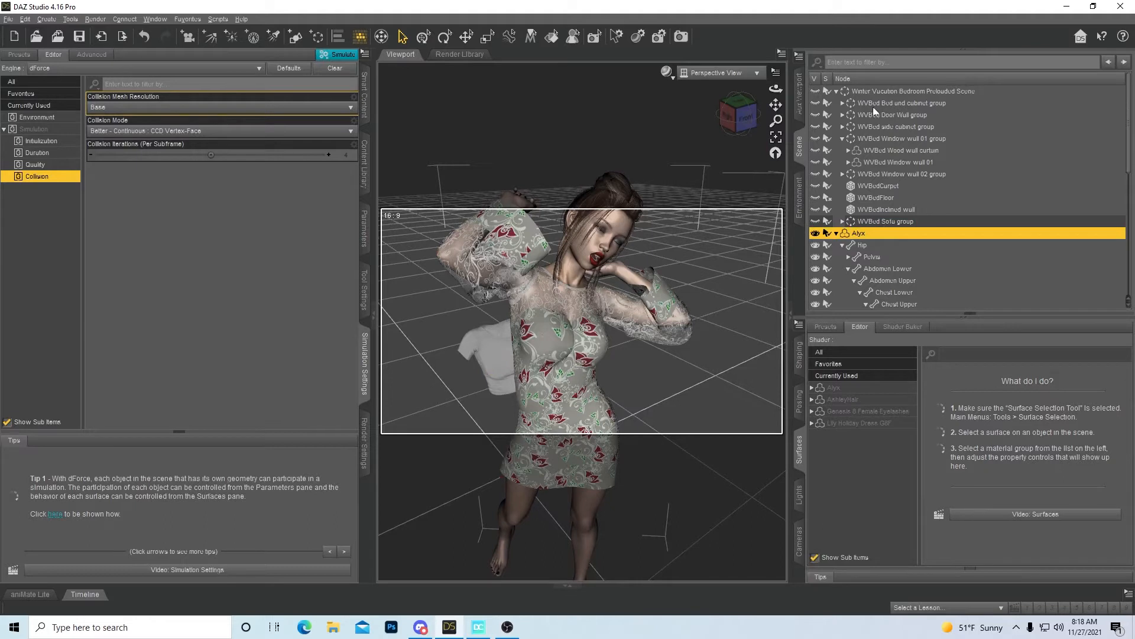
# Hide the figure's AshleyHair in the scene
pyautogui.click(623, 228)
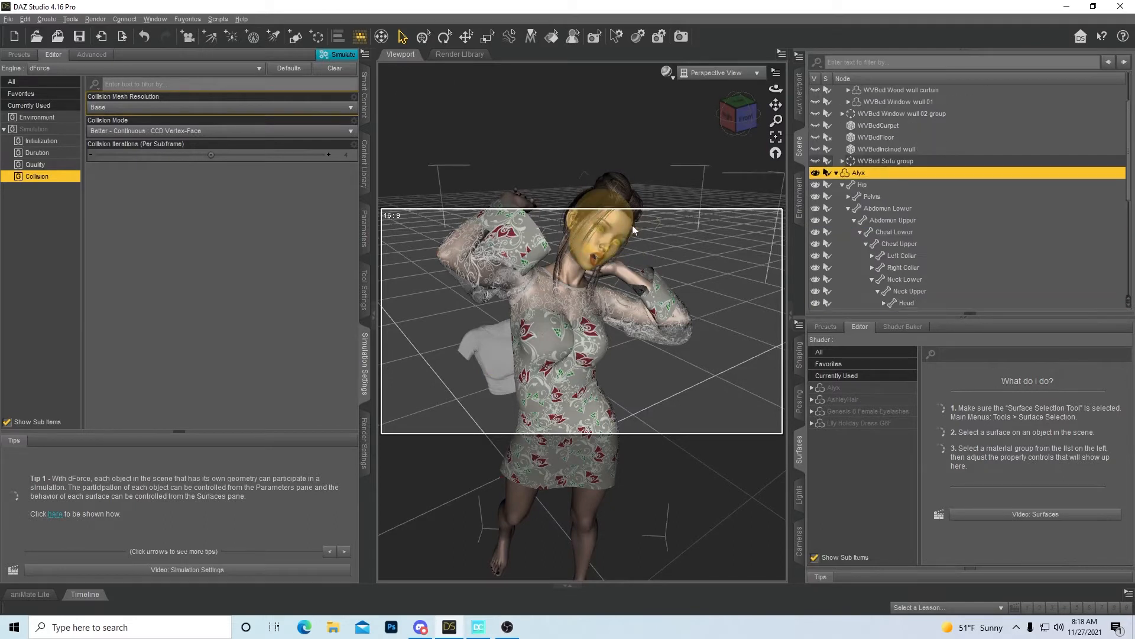
pyautogui.scroll(-5, 887, 184)
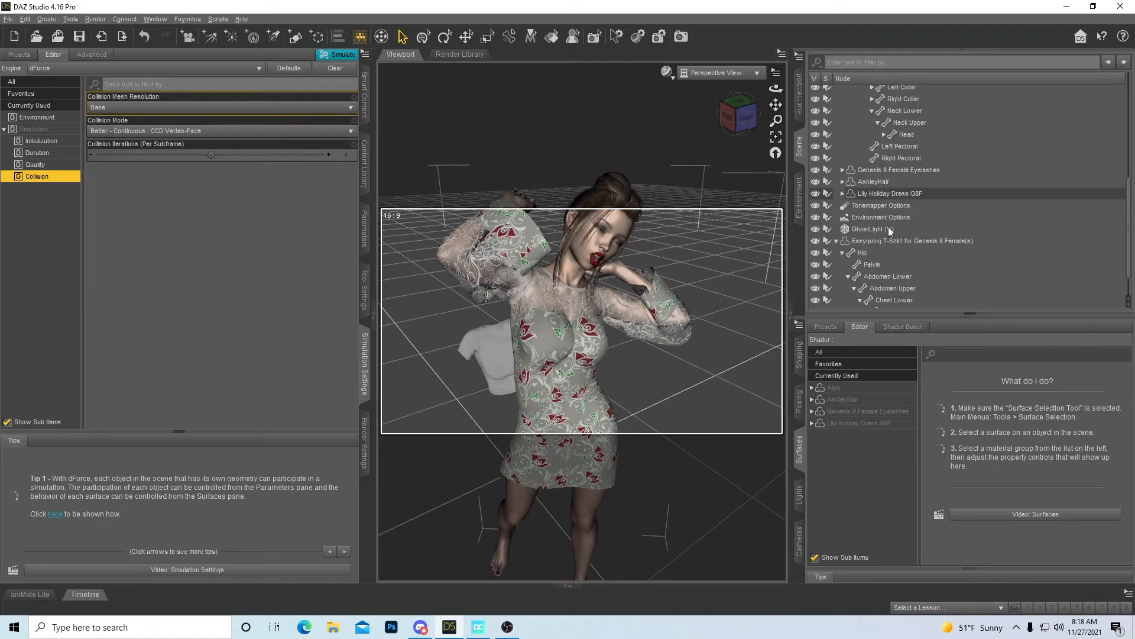
pyautogui.click(816, 182)
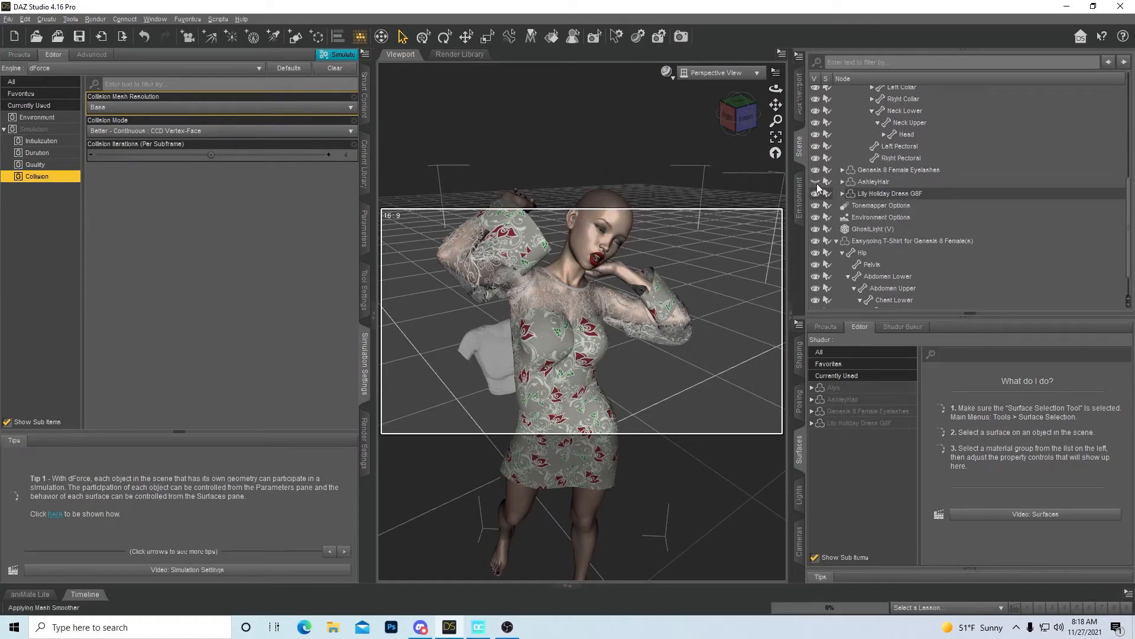
# Clear the existing dForce simulation and run a new simulation of the figure's dress
pyautogui.moveTo(728, 120); pyautogui.dragTo(712, 121)
pyautogui.scroll(5, 729, 121)
pyautogui.scroll(-5, 780, 112)
pyautogui.scroll(5, 778, 111)
pyautogui.moveTo(775, 105); pyautogui.dragTo(728, 126)
pyautogui.scroll(-3, 735, 92)
pyautogui.click(334, 68)
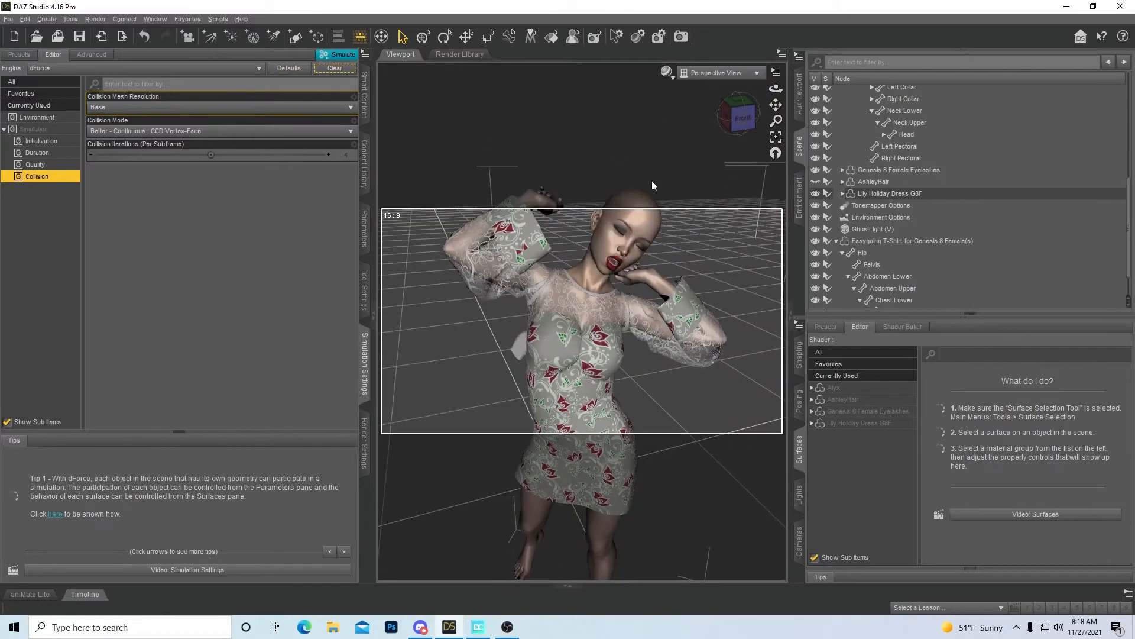
pyautogui.click(342, 54)
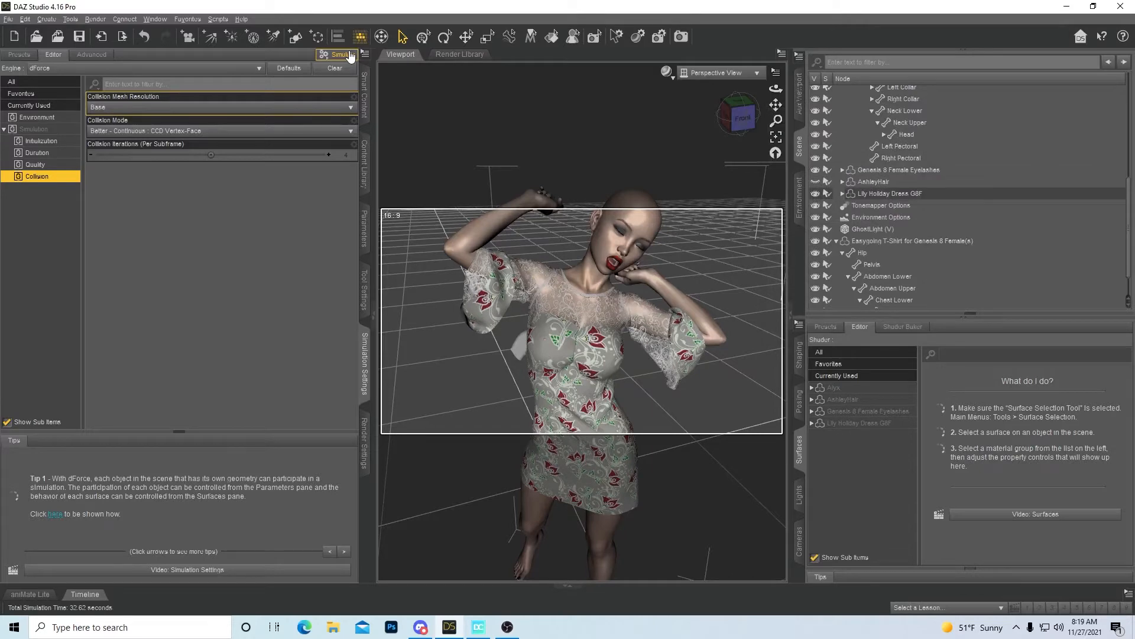
pyautogui.click(349, 55)
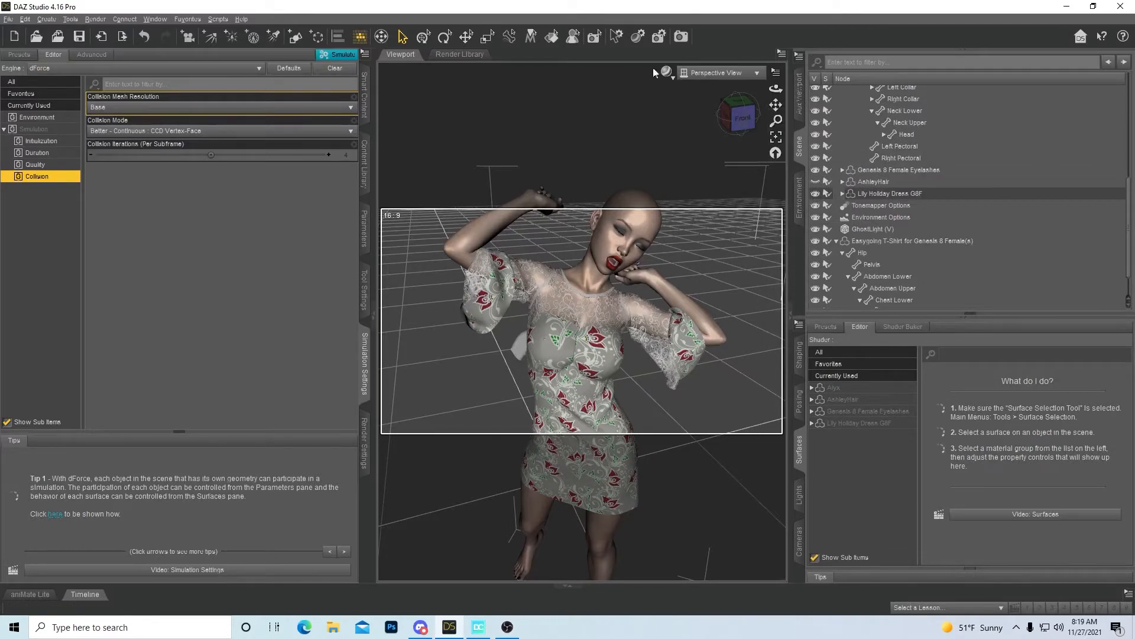
# Inspect how the simulated dress sleeves drape around the arms from behind, the front and the side
pyautogui.moveTo(746, 120); pyautogui.dragTo(721, 153)
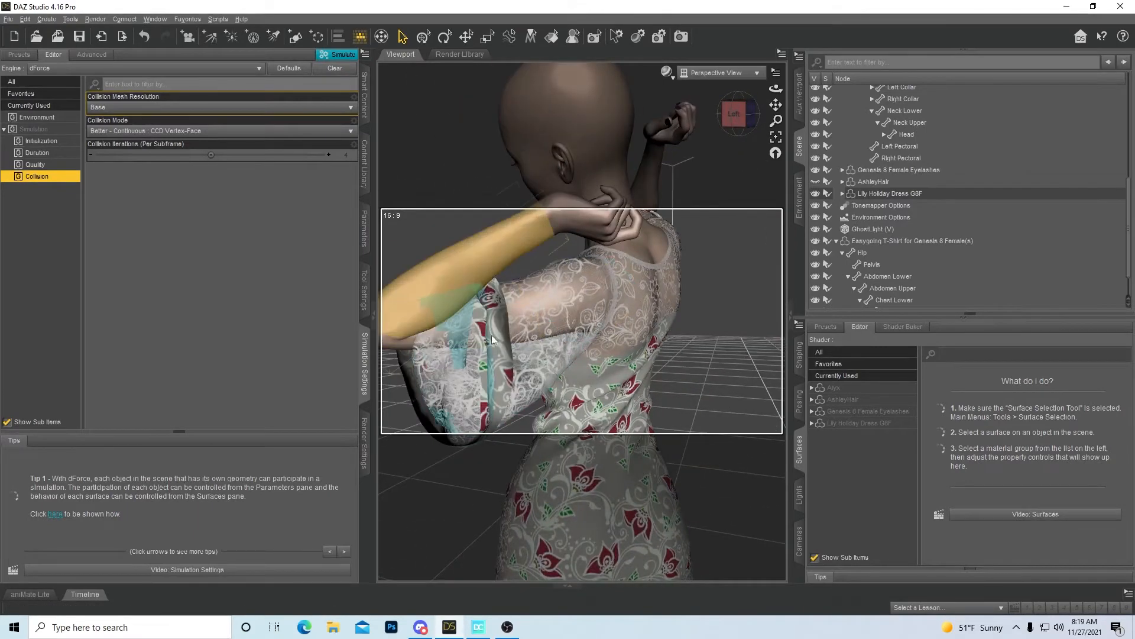
pyautogui.click(734, 115)
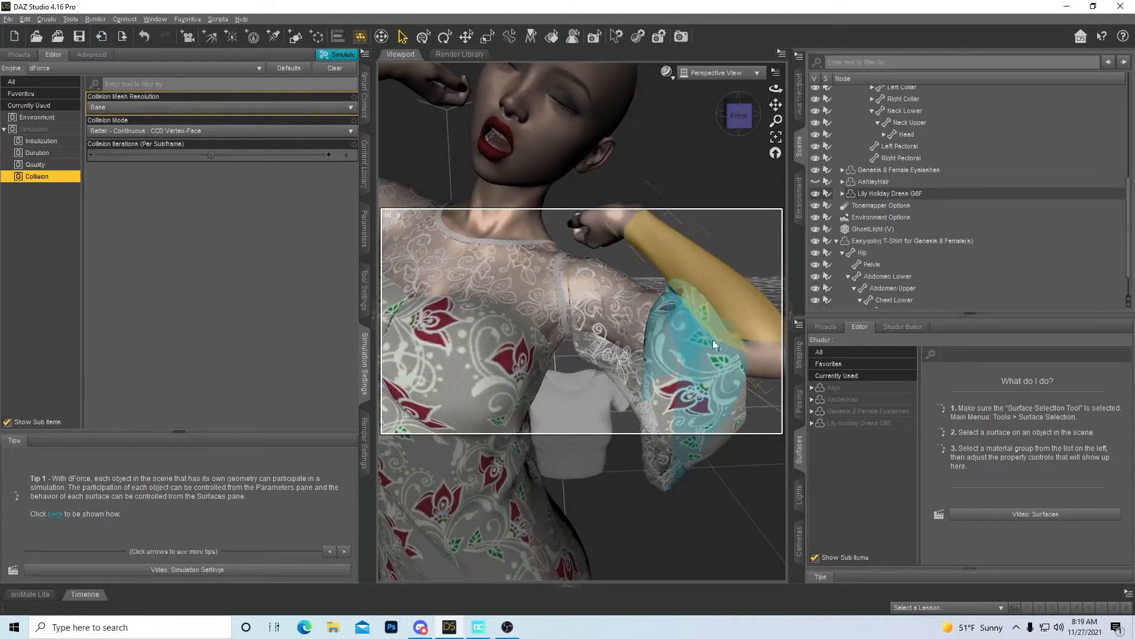
pyautogui.click(750, 115)
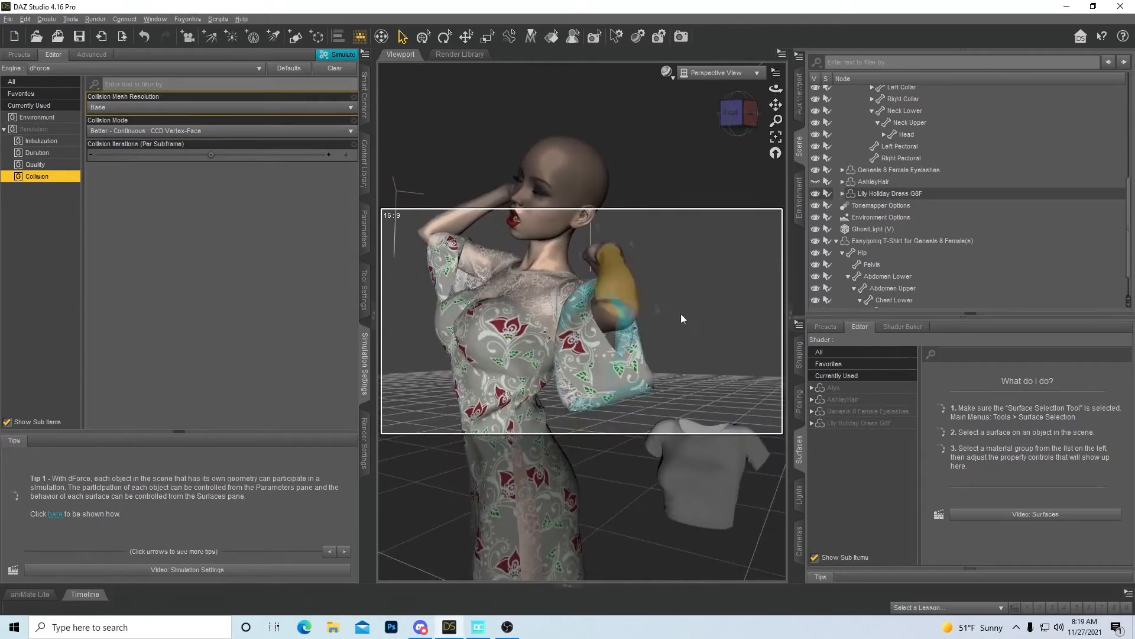
# Examine the fit and drape of the whole simulated dress from the front, near and at full length
pyautogui.moveTo(776, 105); pyautogui.dragTo(704, 105)
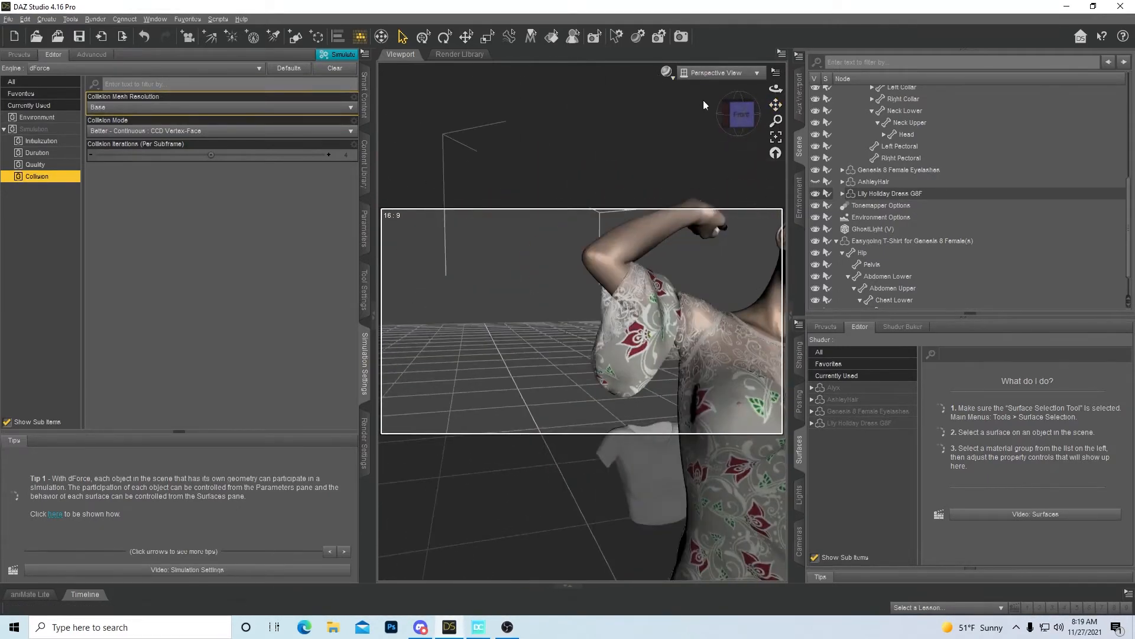
pyautogui.click(734, 123)
pyautogui.moveTo(734, 120); pyautogui.dragTo(730, 101)
pyautogui.scroll(-5, 716, 82)
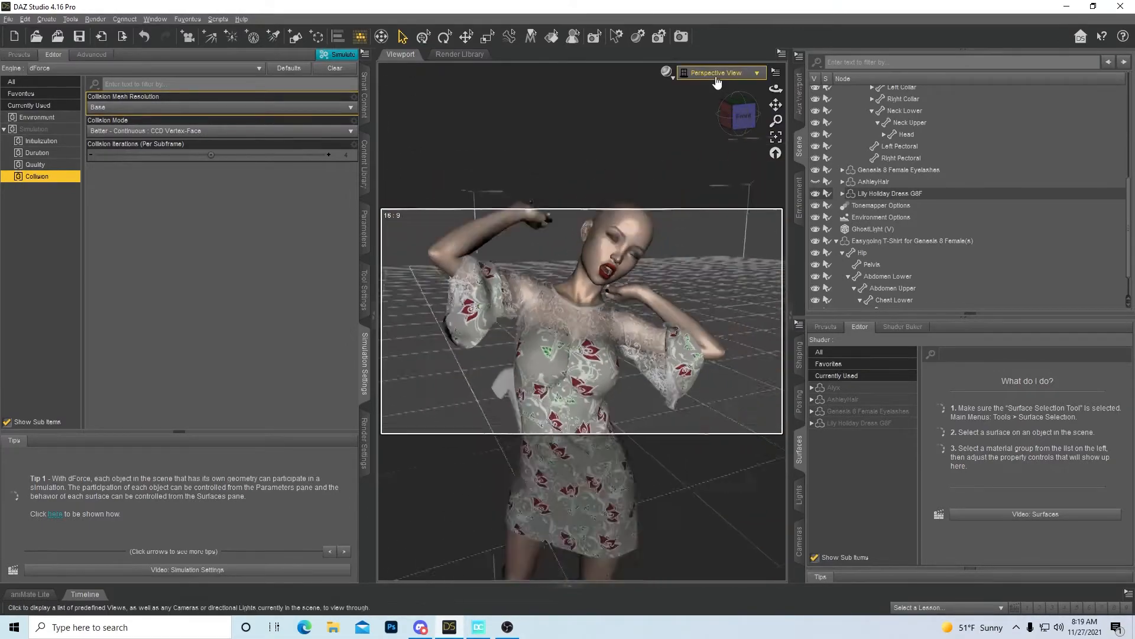
pyautogui.scroll(4, 717, 83)
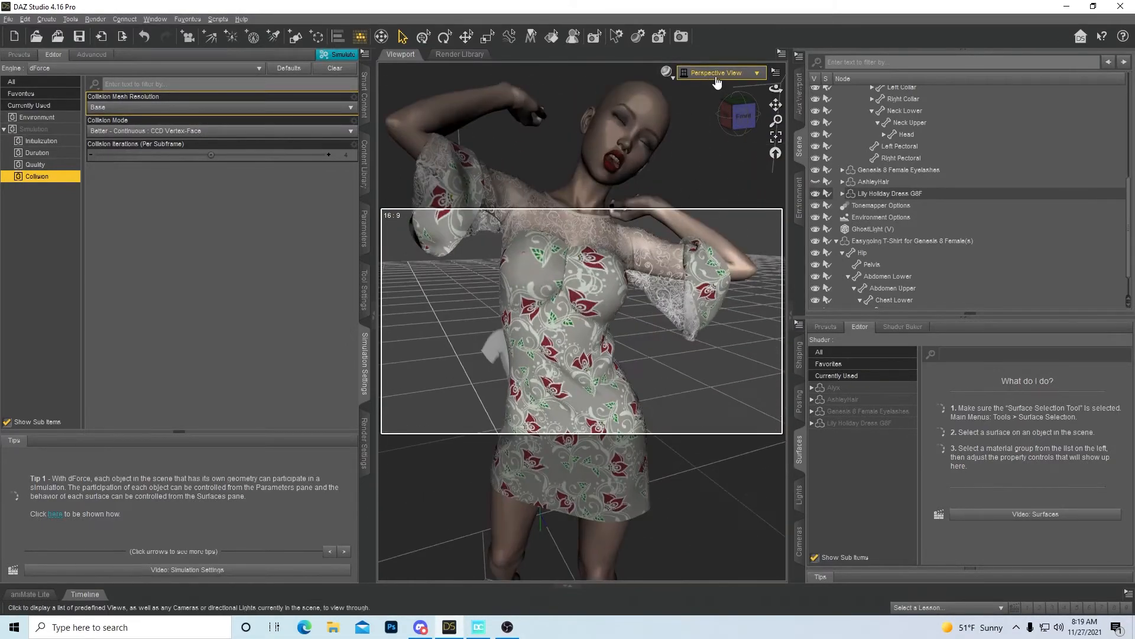
pyautogui.scroll(5, 717, 82)
pyautogui.scroll(-4, 717, 82)
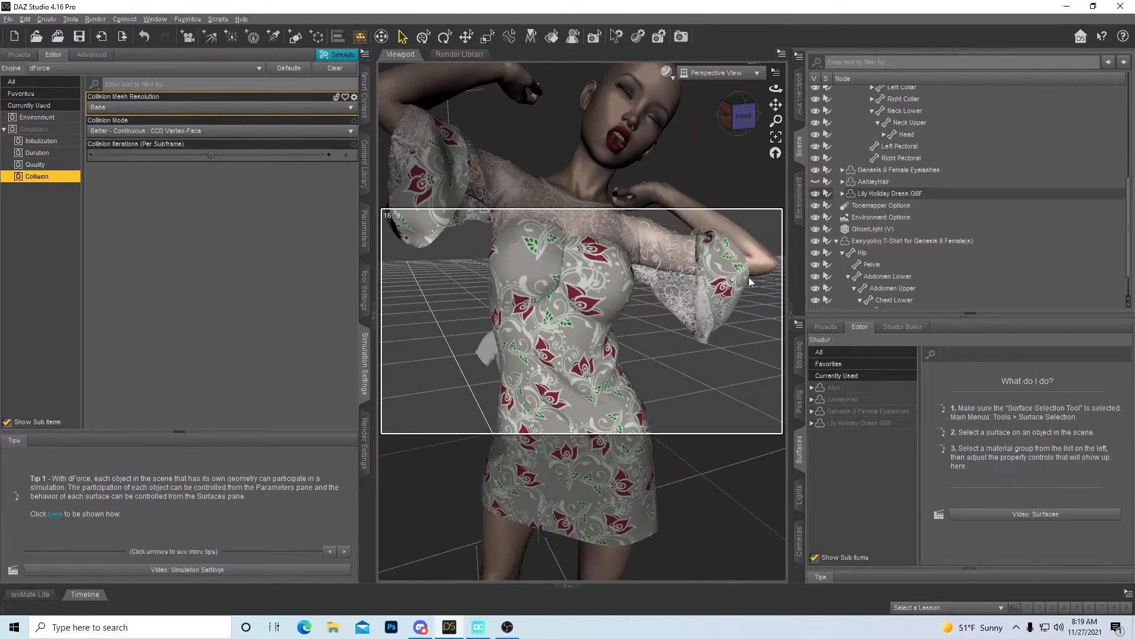
pyautogui.moveTo(682, 184); pyautogui.dragTo(682, 354, button='middle')
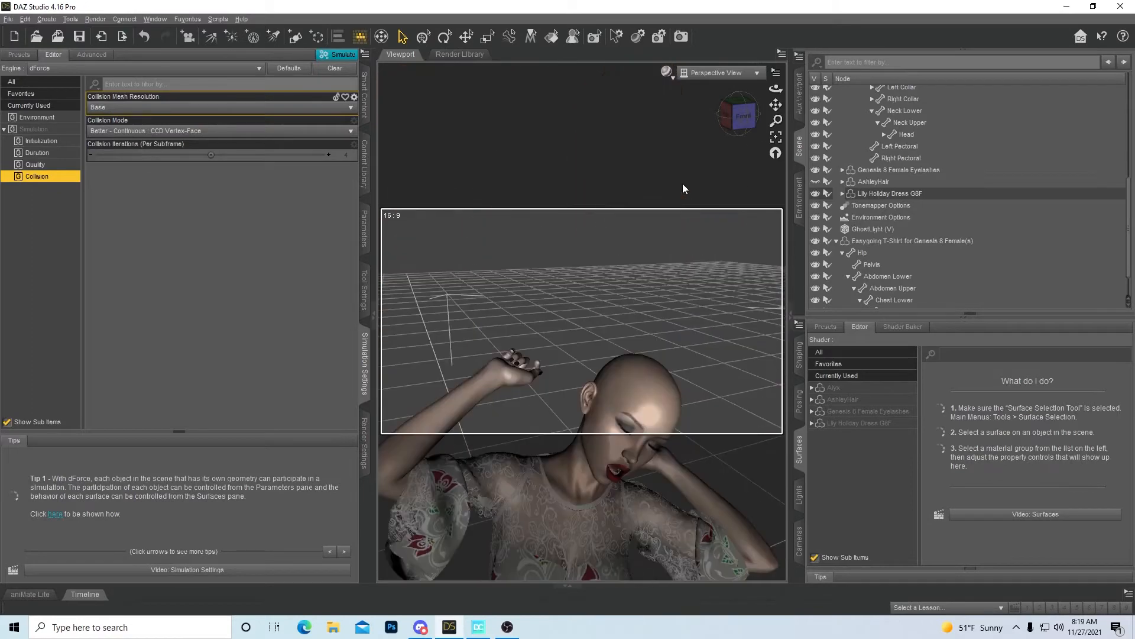
pyautogui.scroll(-2, 683, 182)
pyautogui.moveTo(775, 105); pyautogui.dragTo(775, 127)
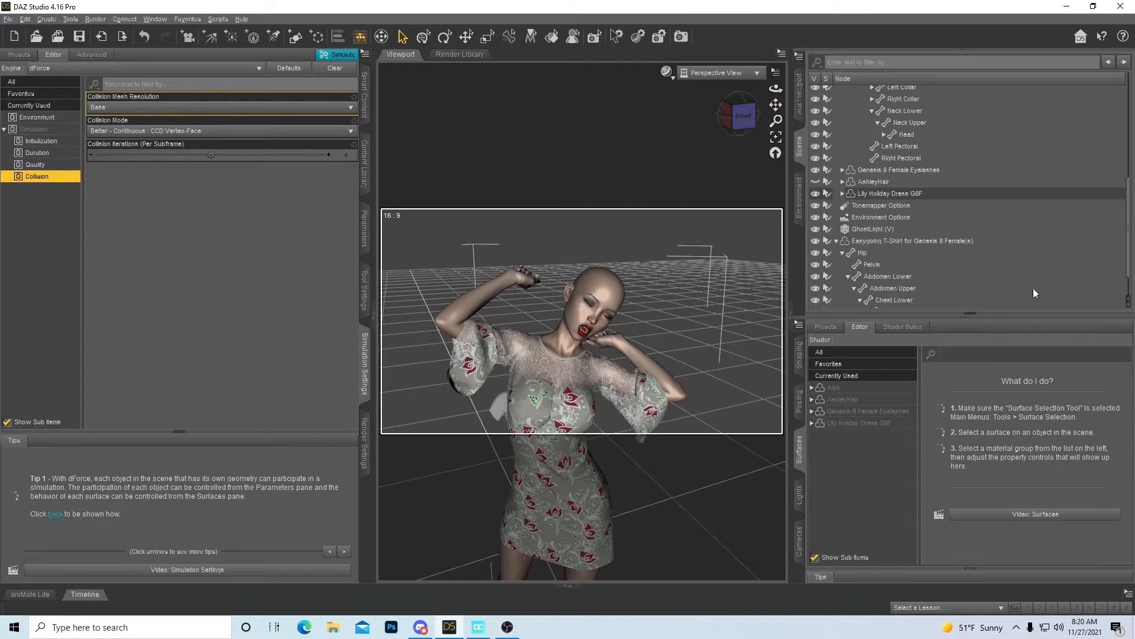
# Hide the Alyx figure with her dress and frame the standalone T-shirt in the viewport
pyautogui.click(569, 455)
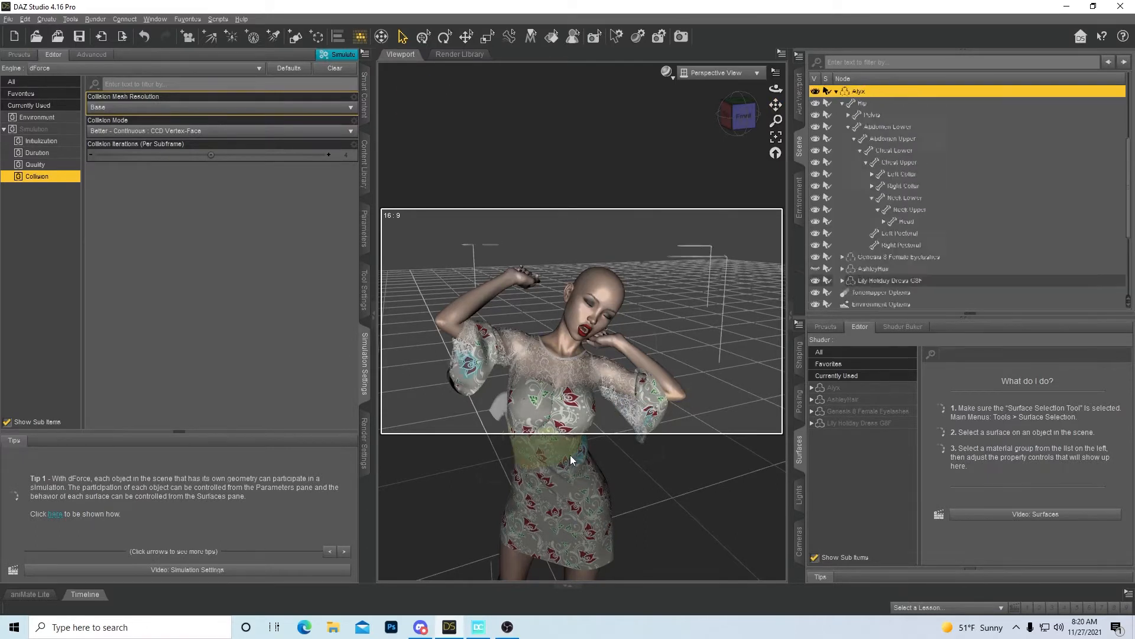
pyautogui.click(816, 92)
pyautogui.moveTo(739, 113); pyautogui.dragTo(742, 113)
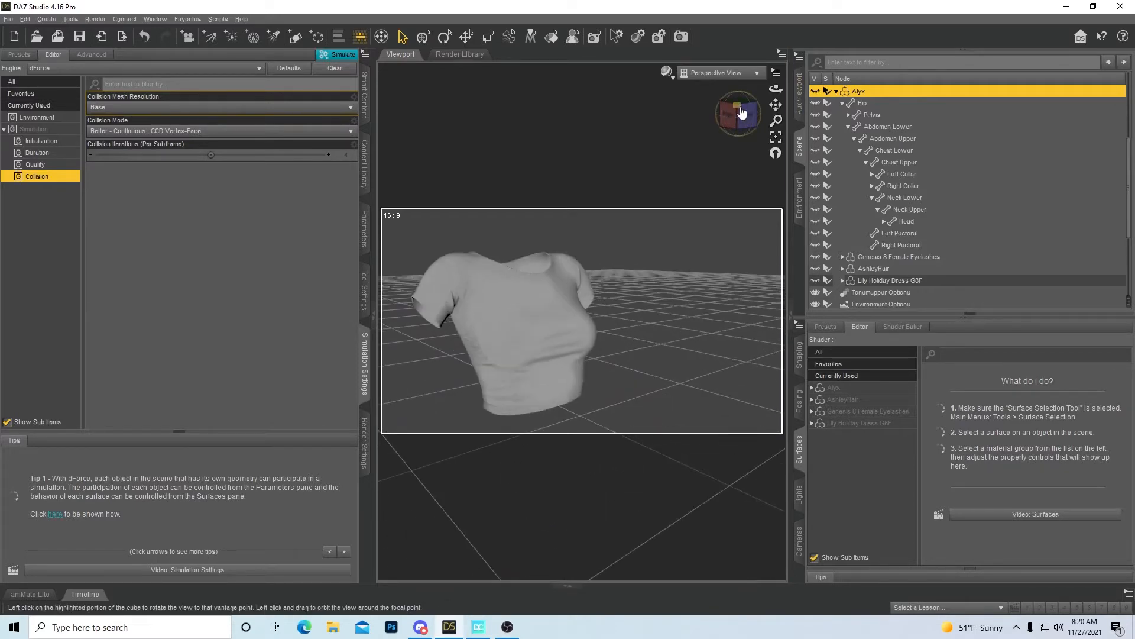
pyautogui.scroll(-3, 742, 113)
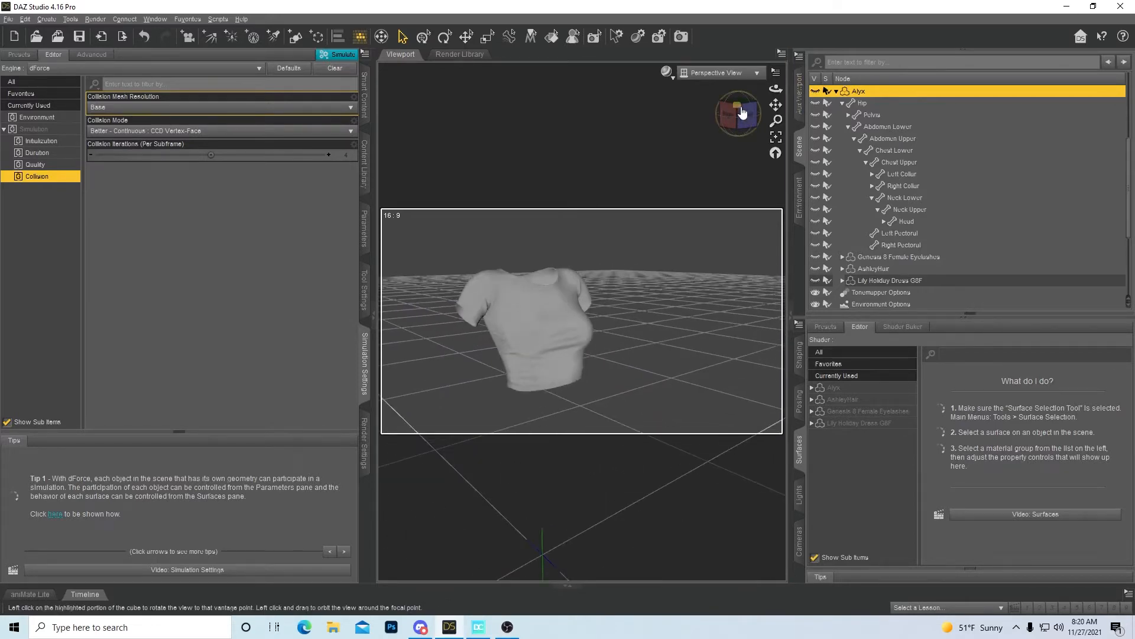
pyautogui.moveTo(777, 105); pyautogui.dragTo(777, 105)
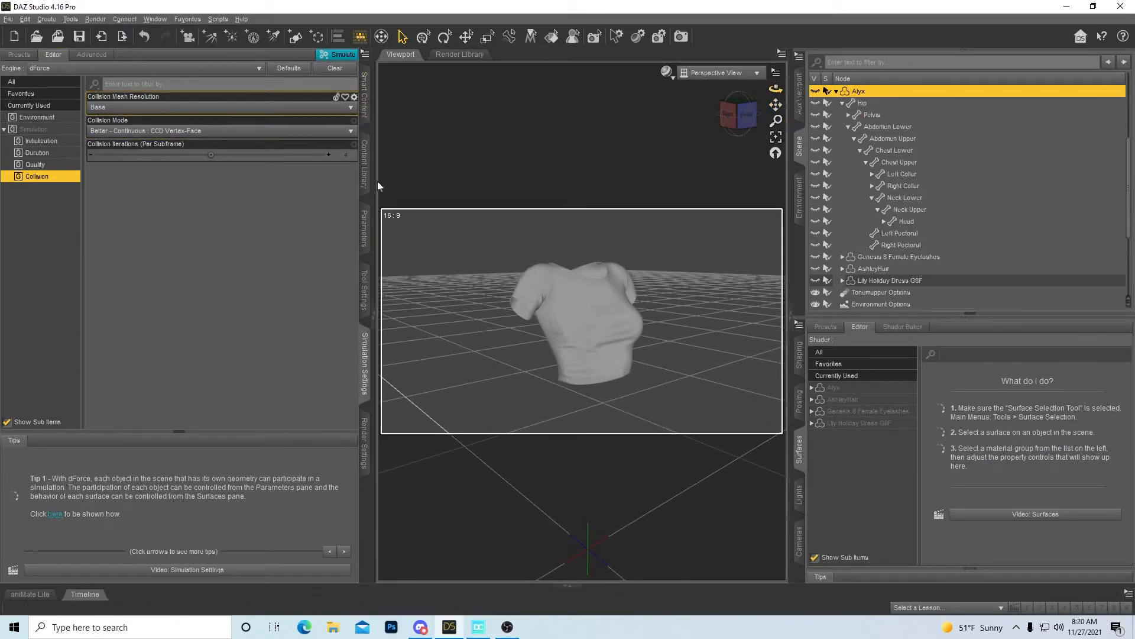
# Turn off Start Bones From Memorized Pose in the dForce simulation settings
pyautogui.click(37, 140)
pyautogui.click(44, 130)
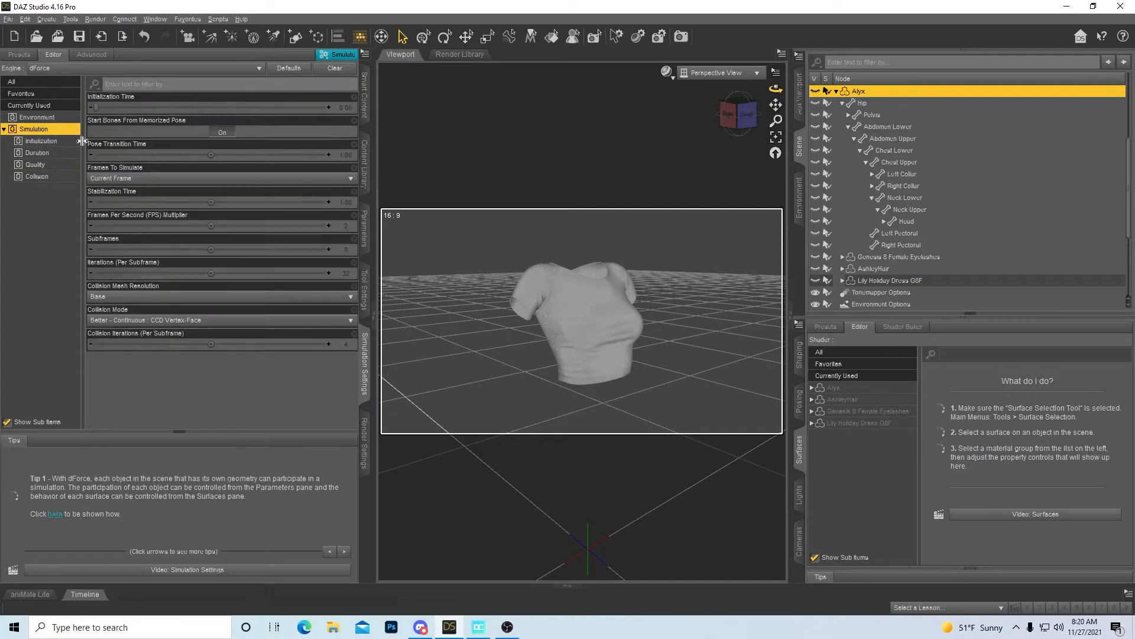
pyautogui.click(42, 141)
pyautogui.click(34, 129)
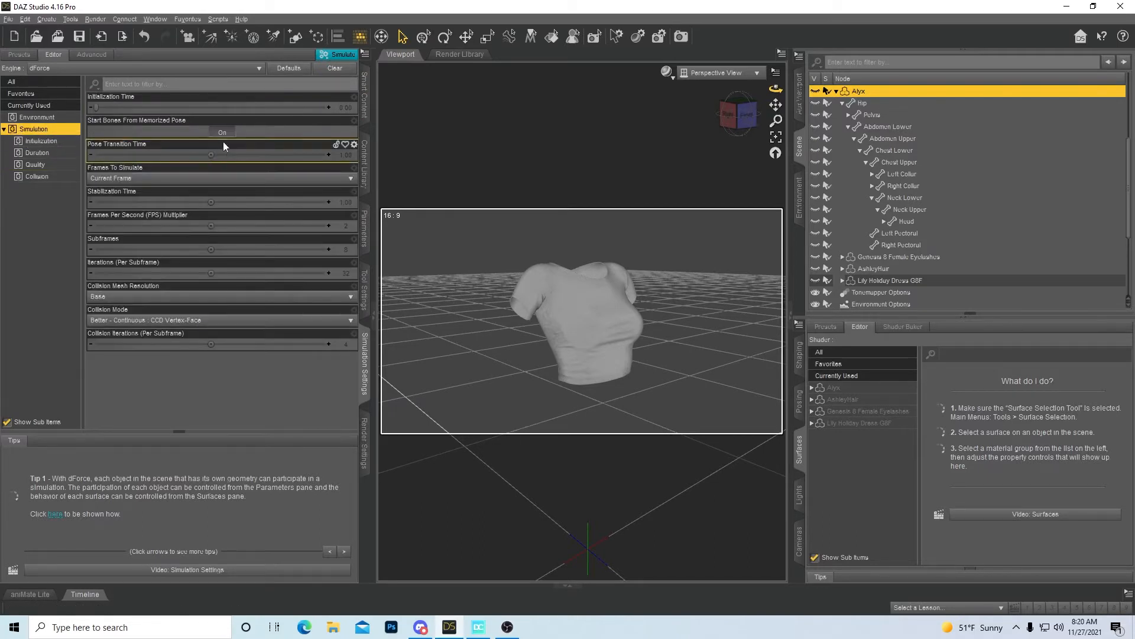
pyautogui.click(221, 133)
pyautogui.click(46, 141)
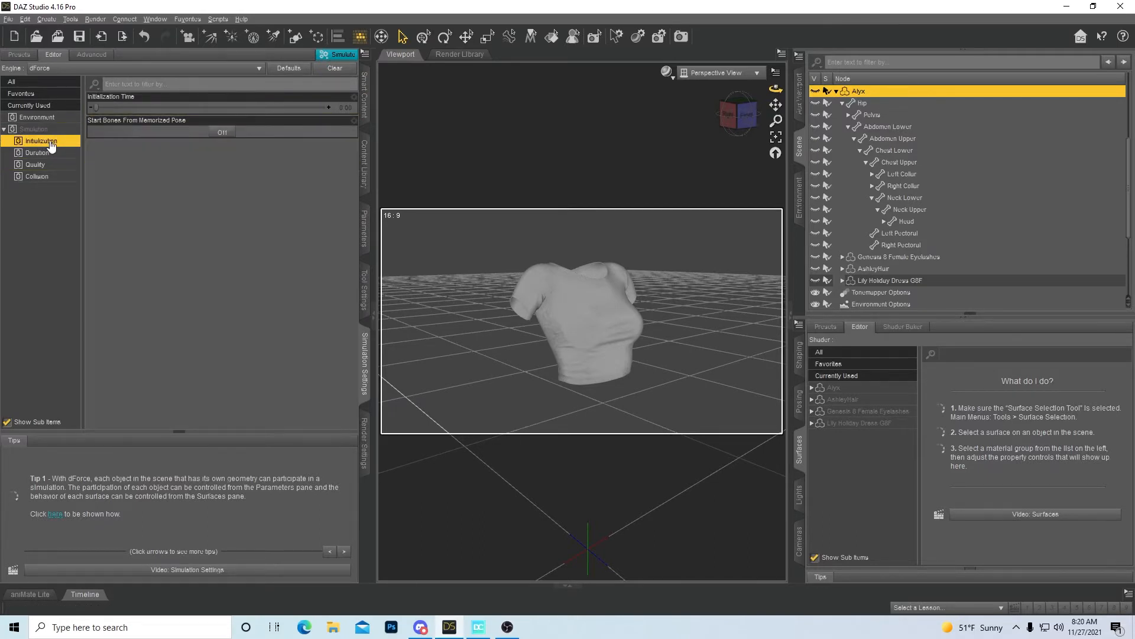
pyautogui.click(47, 131)
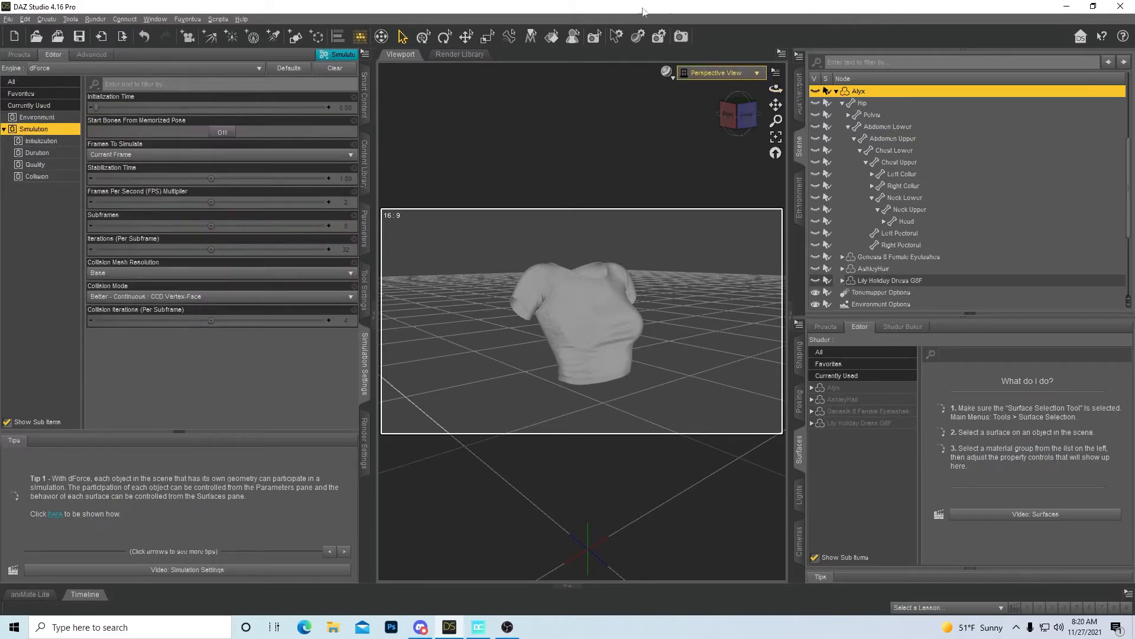
# Try to run a dForce simulation on the T-shirt
pyautogui.click(740, 115)
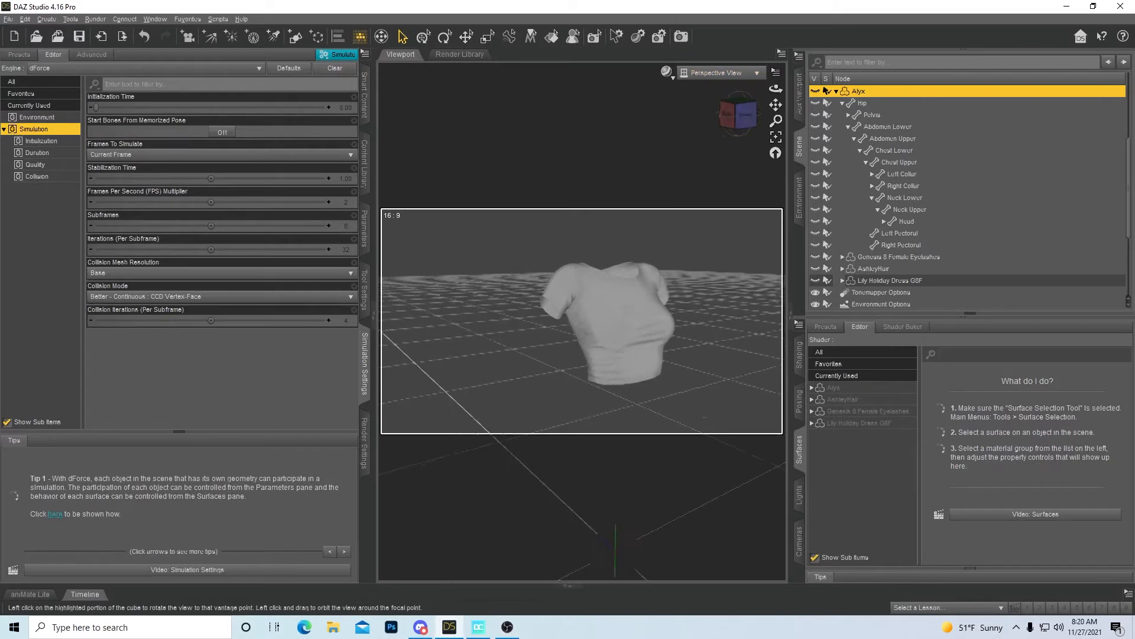
pyautogui.click(348, 57)
pyautogui.click(569, 334)
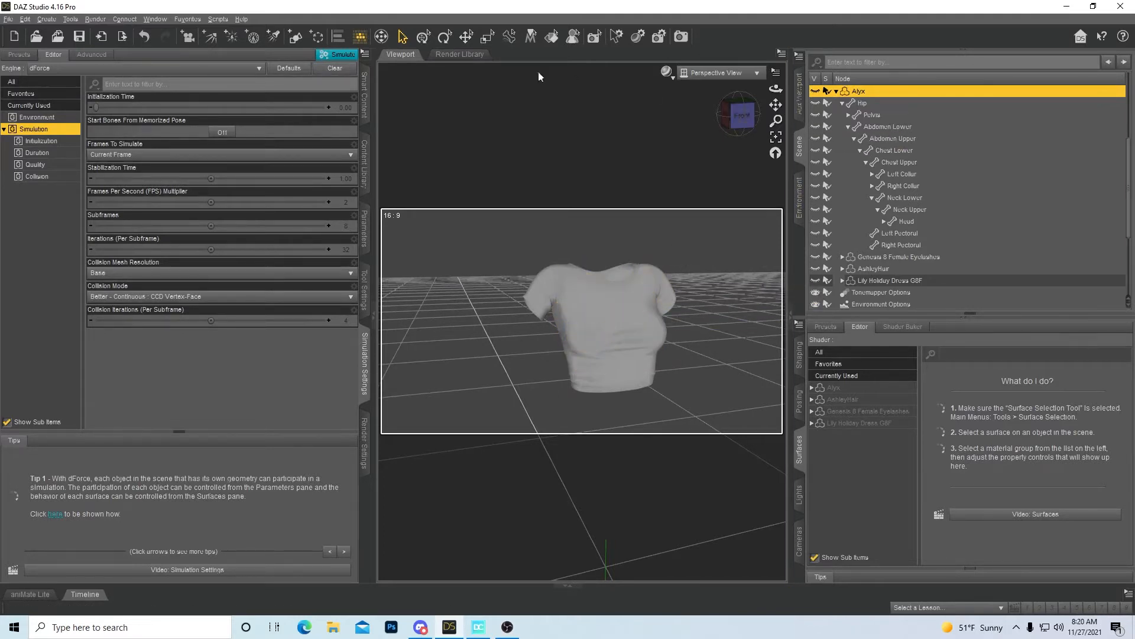
# Add a dForce Dynamic Surface modifier to the Easygoing T-Shirt
pyautogui.click(615, 292)
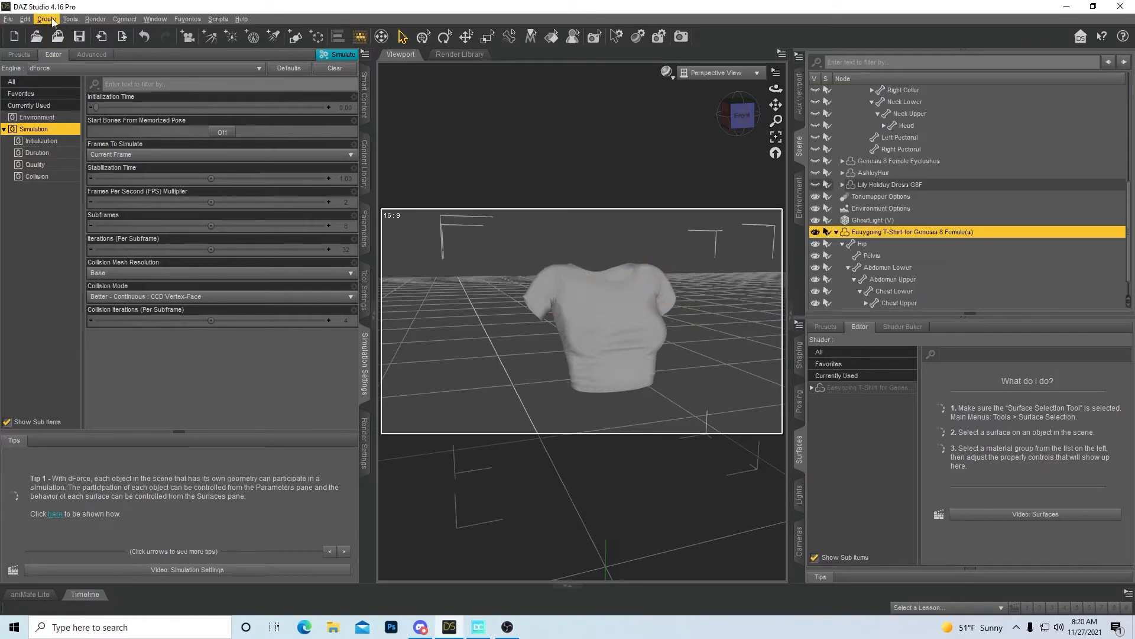
pyautogui.click(28, 20)
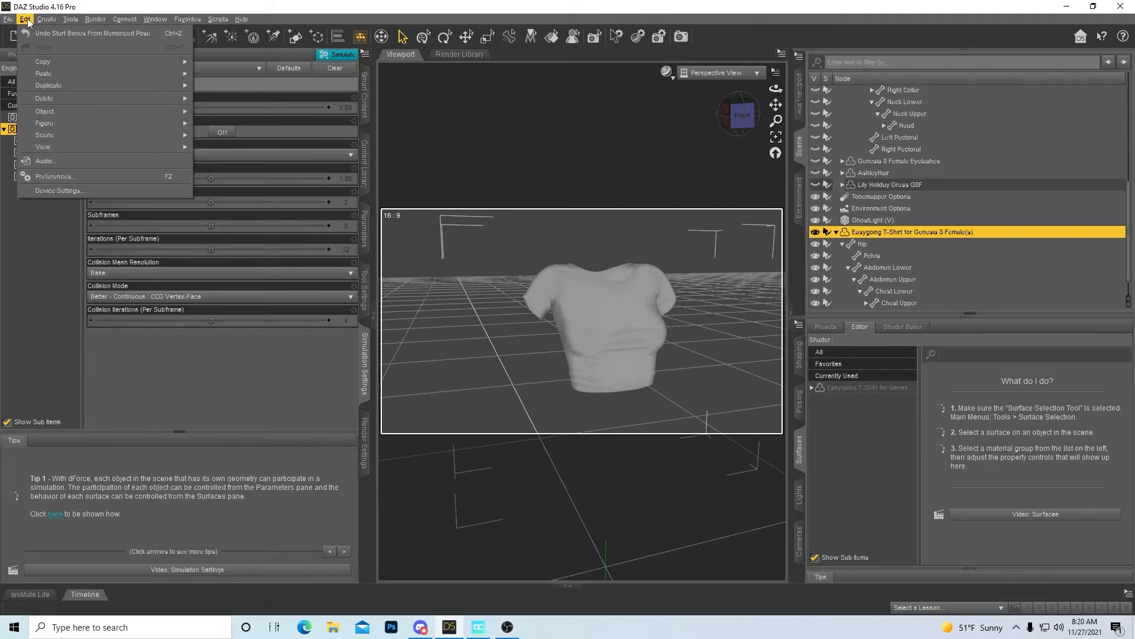
pyautogui.moveTo(95, 112)
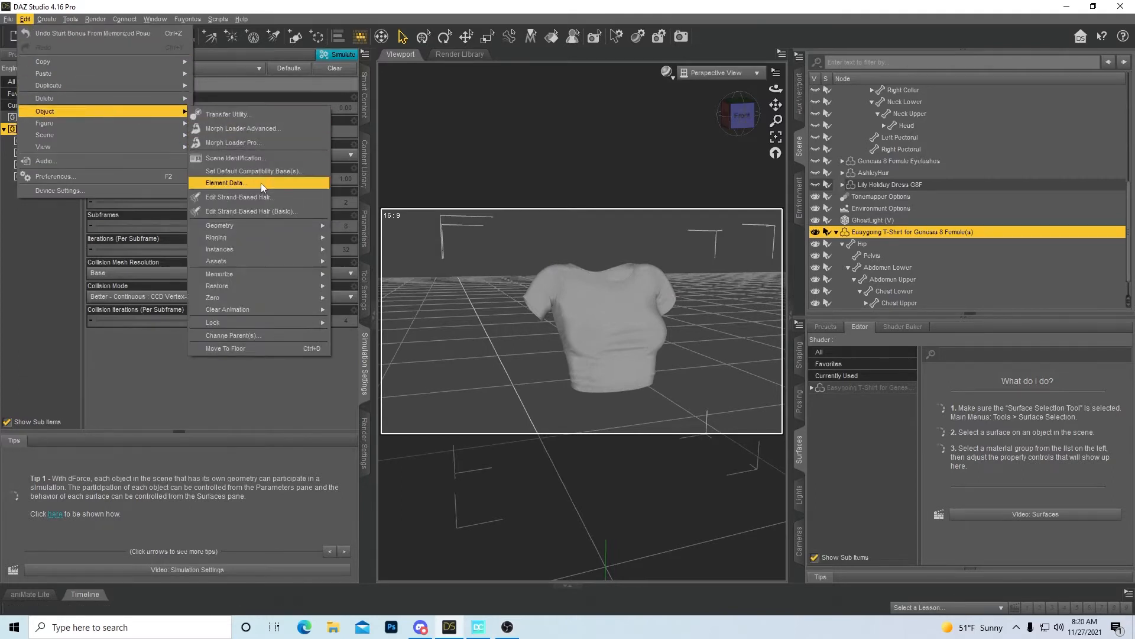
pyautogui.moveTo(264, 229)
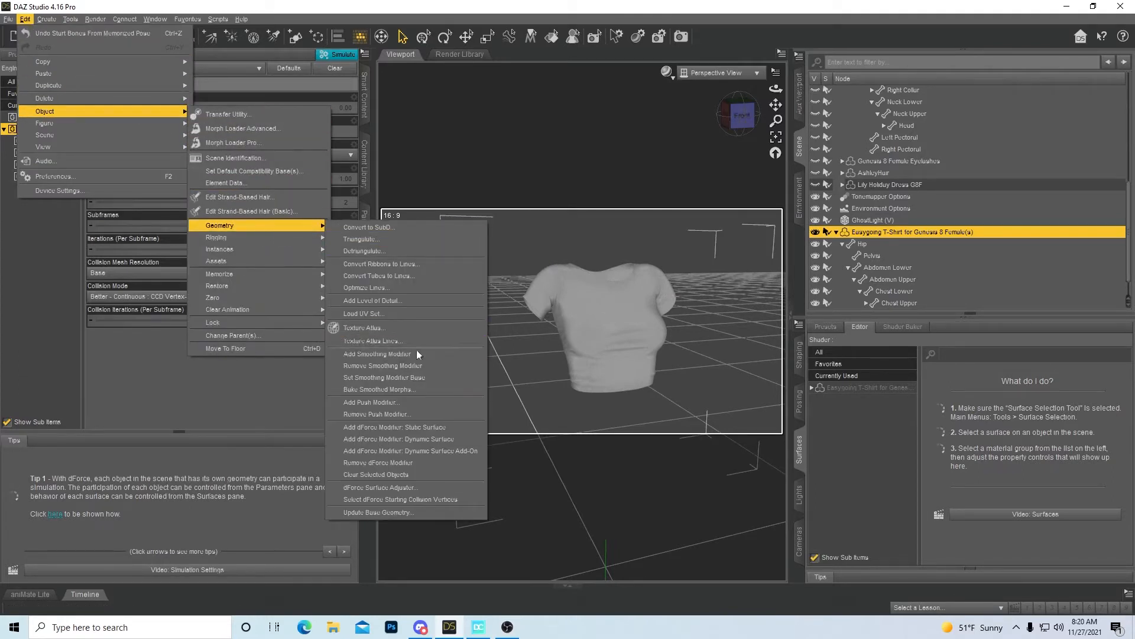
pyautogui.click(441, 441)
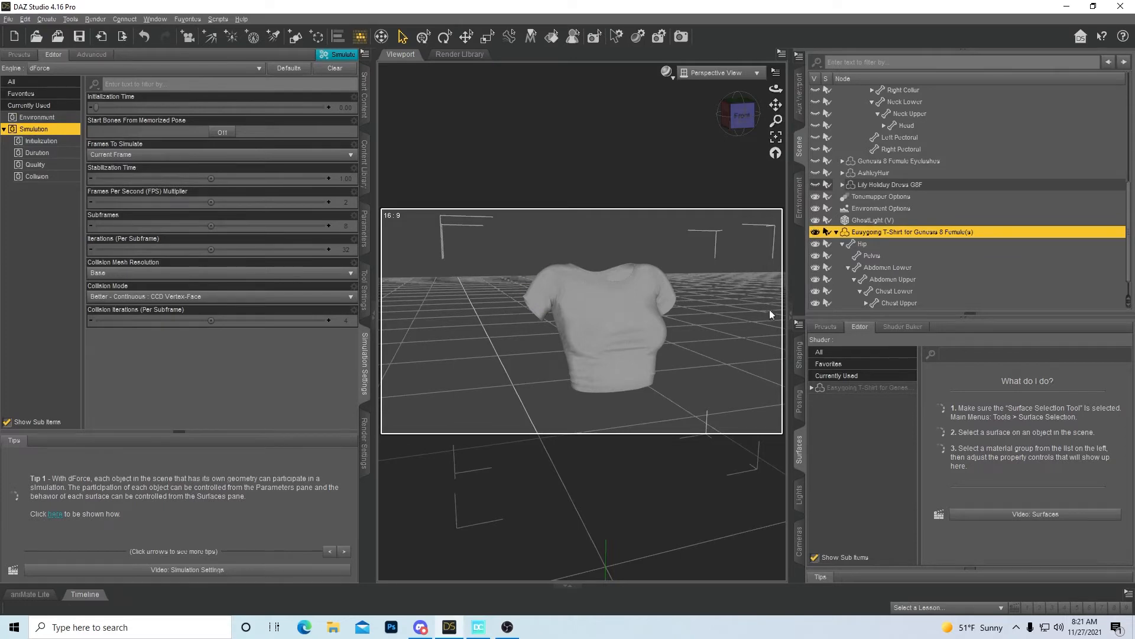
# Review the T-shirt's dForce surface properties, from friction and self-collision through stiffness, density, damping and velocity smoothing
pyautogui.click(876, 391)
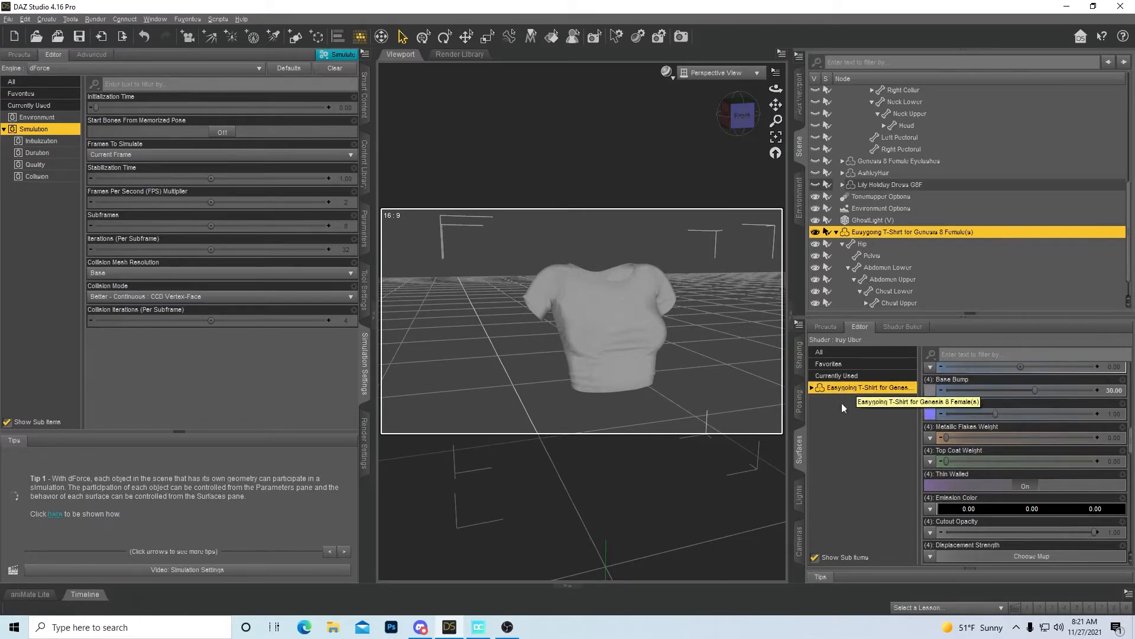
pyautogui.scroll(-10, 1006, 430)
pyautogui.scroll(-5, 1006, 431)
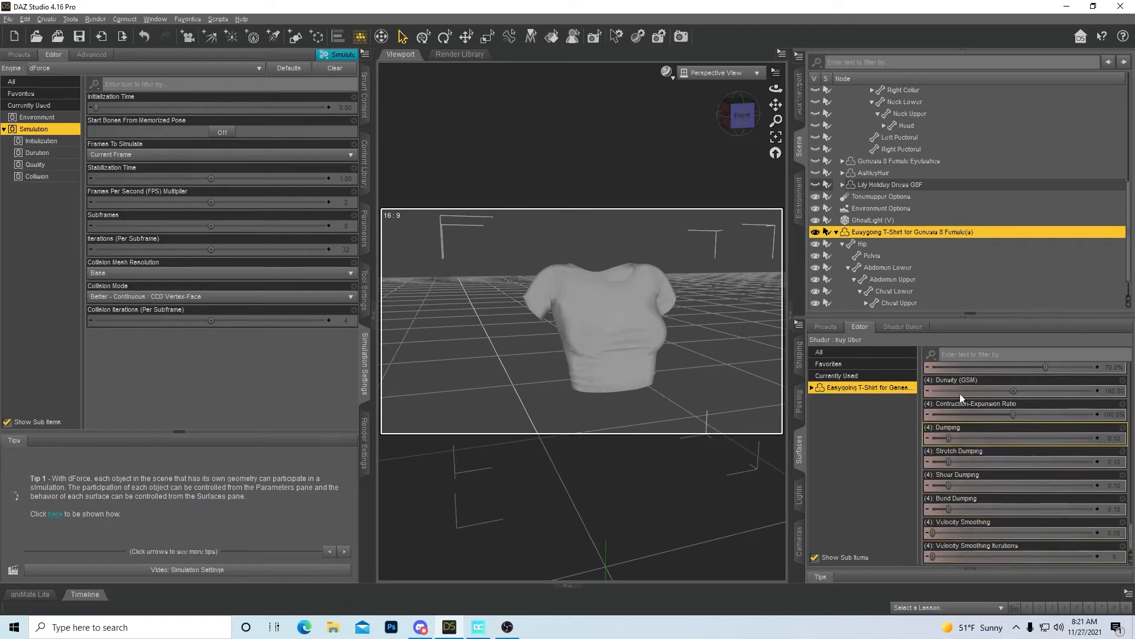
pyautogui.scroll(5, 964, 405)
pyautogui.scroll(5, 974, 421)
pyautogui.scroll(-5, 974, 443)
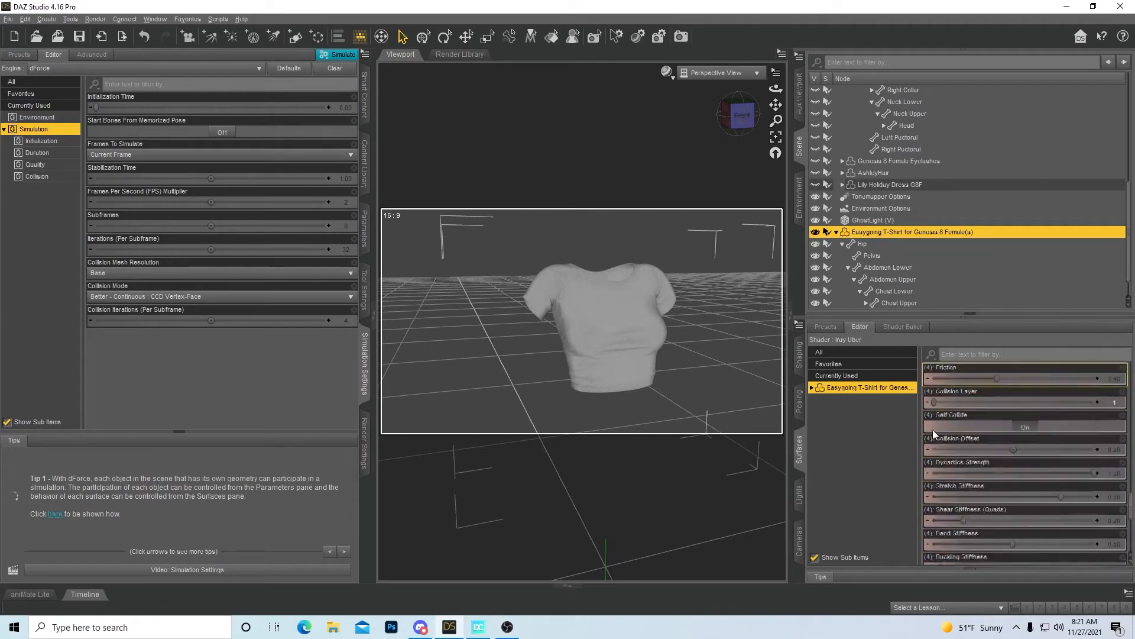
pyautogui.scroll(-5, 932, 430)
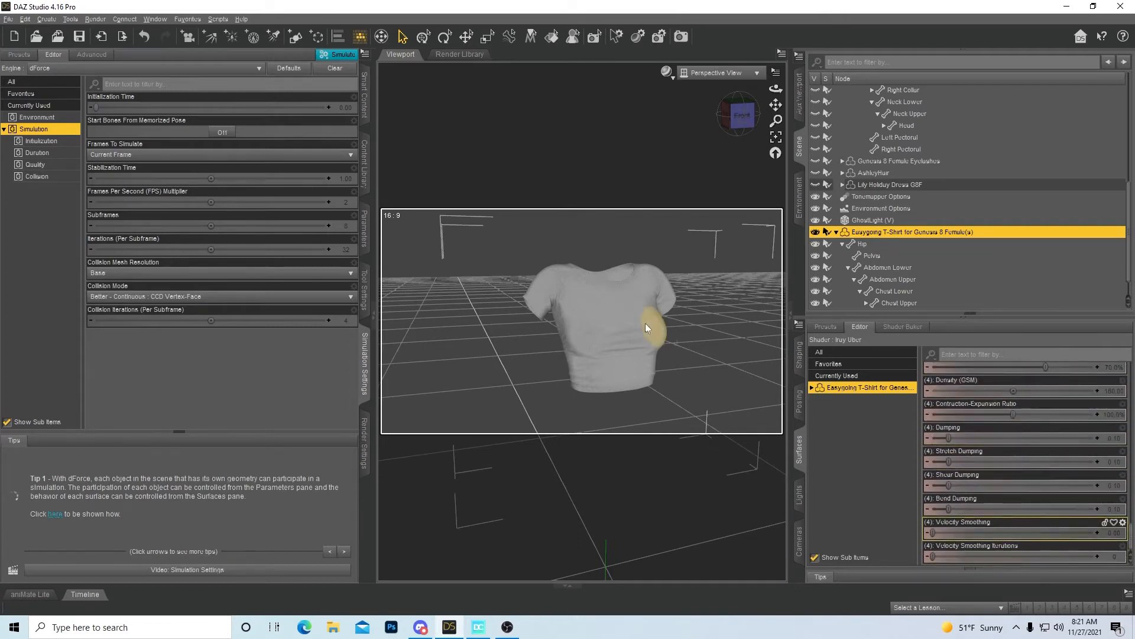
# Simulate the T-shirt with dForce and bring the fallen cloth into view
pyautogui.click(342, 56)
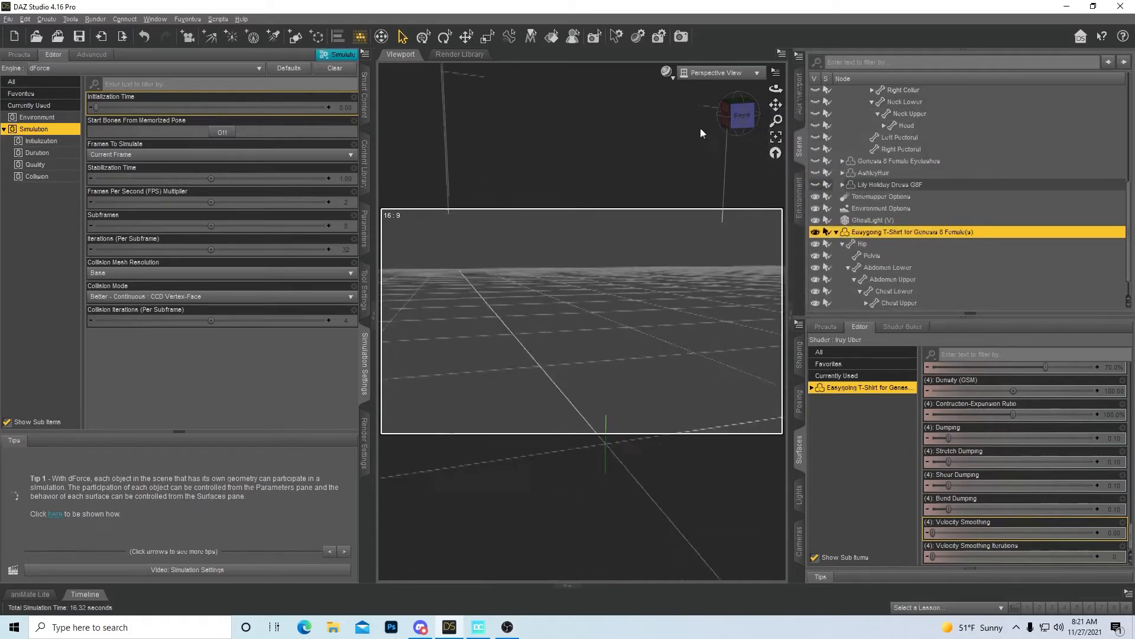
pyautogui.moveTo(776, 104); pyautogui.dragTo(749, 115)
pyautogui.scroll(-3, 754, 103)
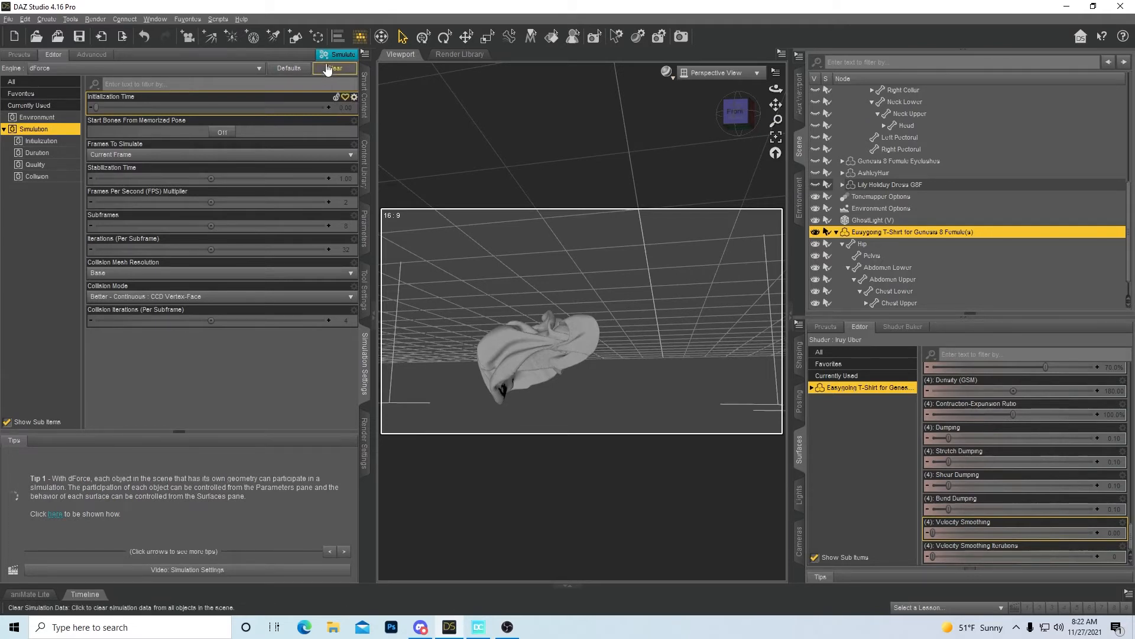
# Clear the simulation data of the fallen T-shirt
pyautogui.click(536, 362)
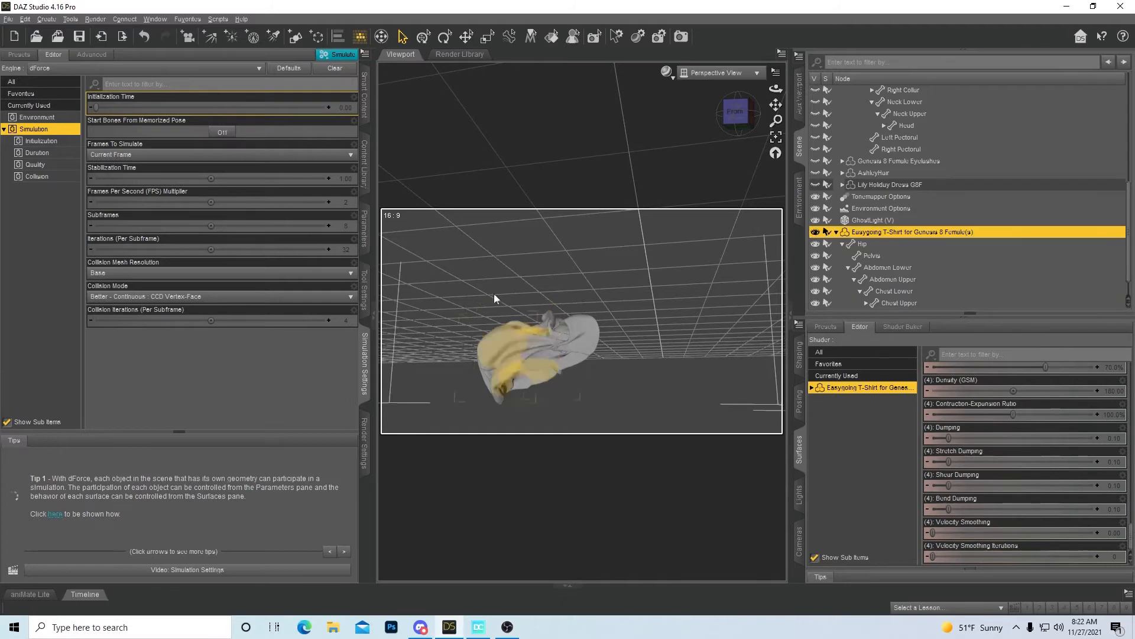
pyautogui.click(366, 54)
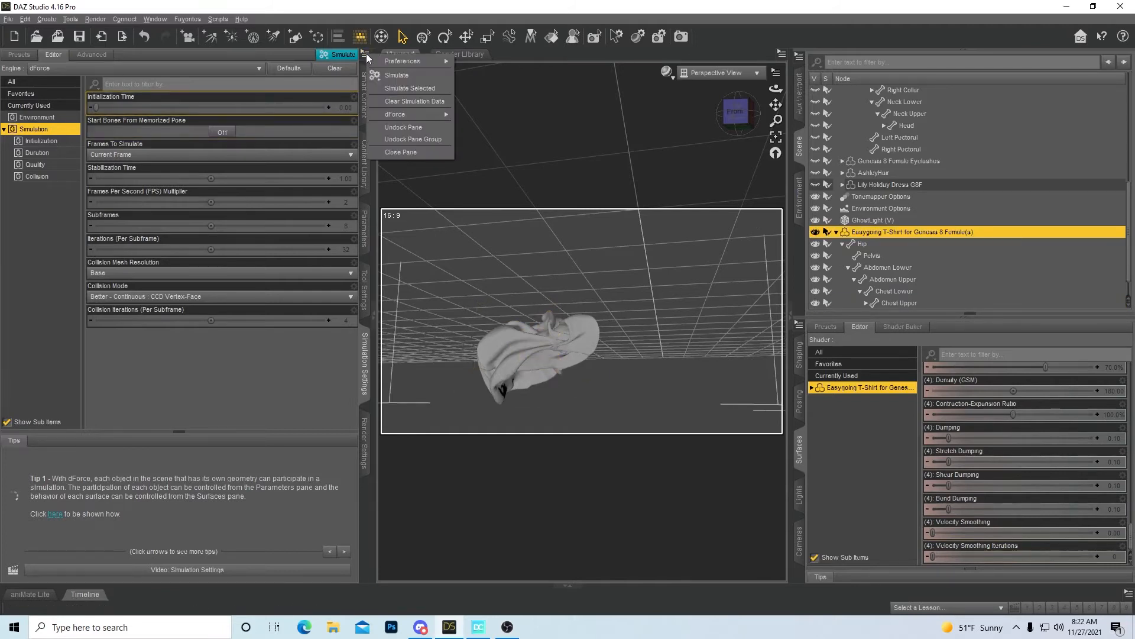
pyautogui.click(436, 102)
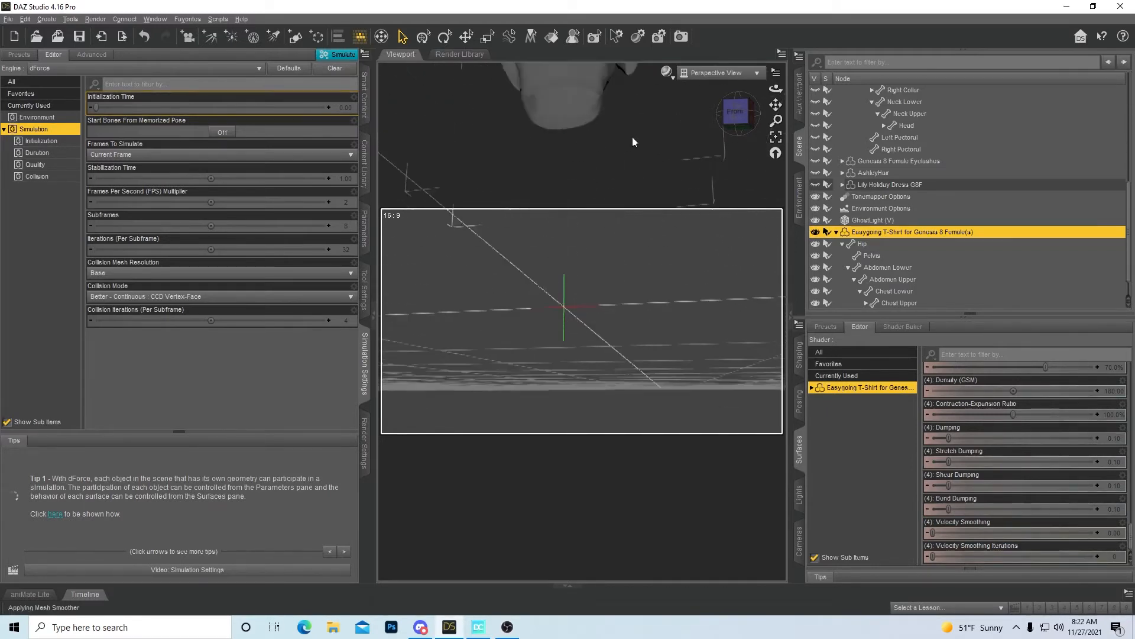
# Frame the T-shirt from the front and show the Winter Vacation Bedroom Preloaded Scene again
pyautogui.click(736, 116)
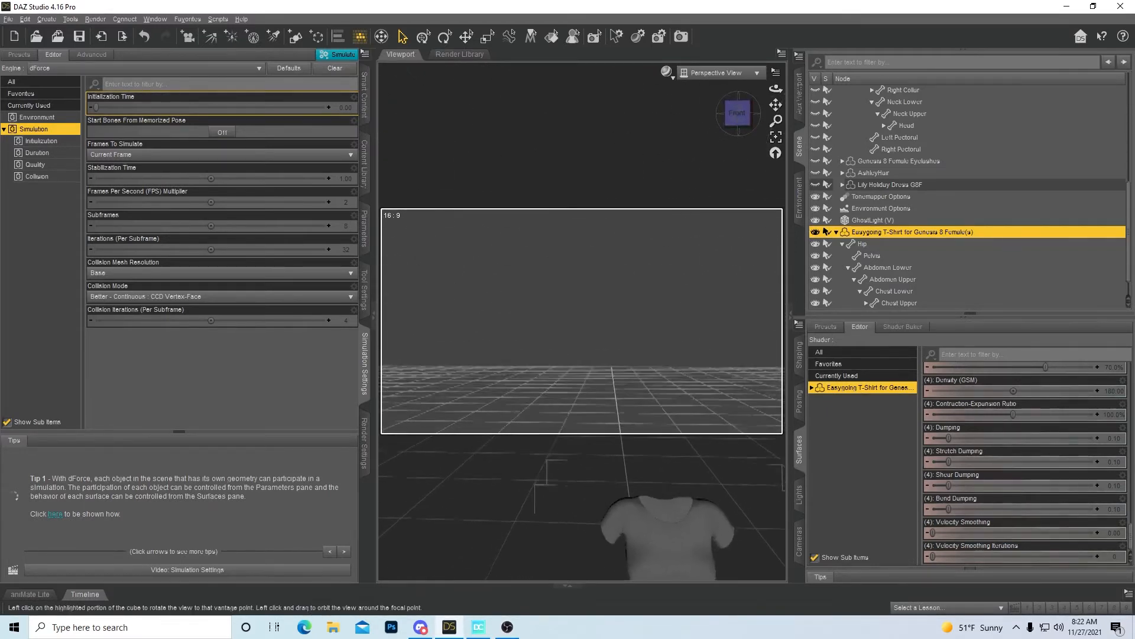
pyautogui.click(207, 228)
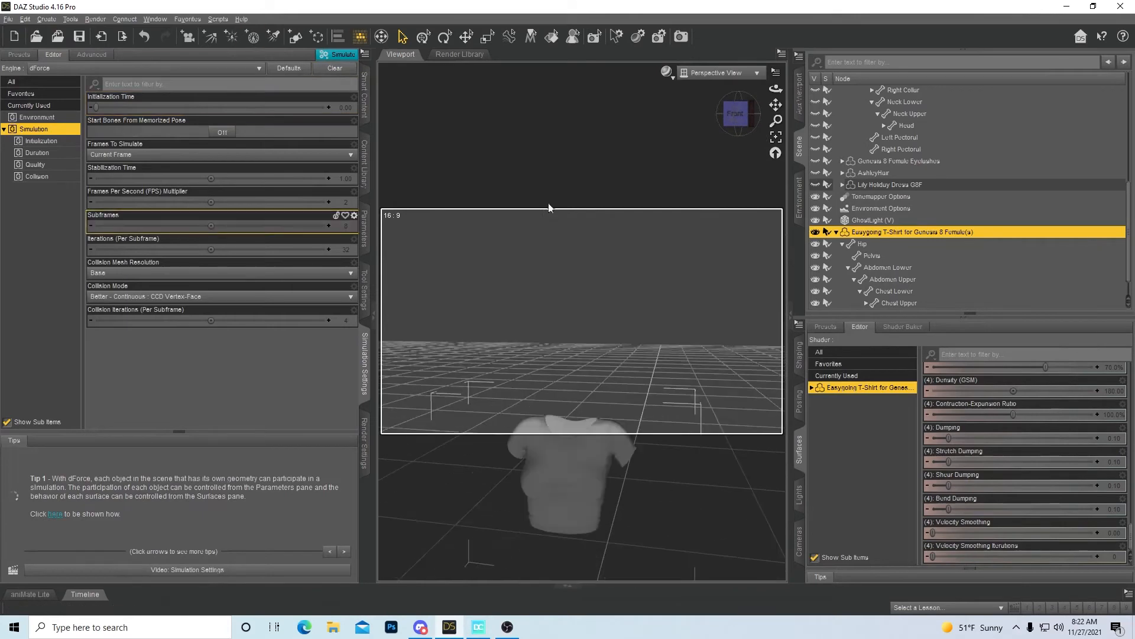
pyautogui.click(737, 115)
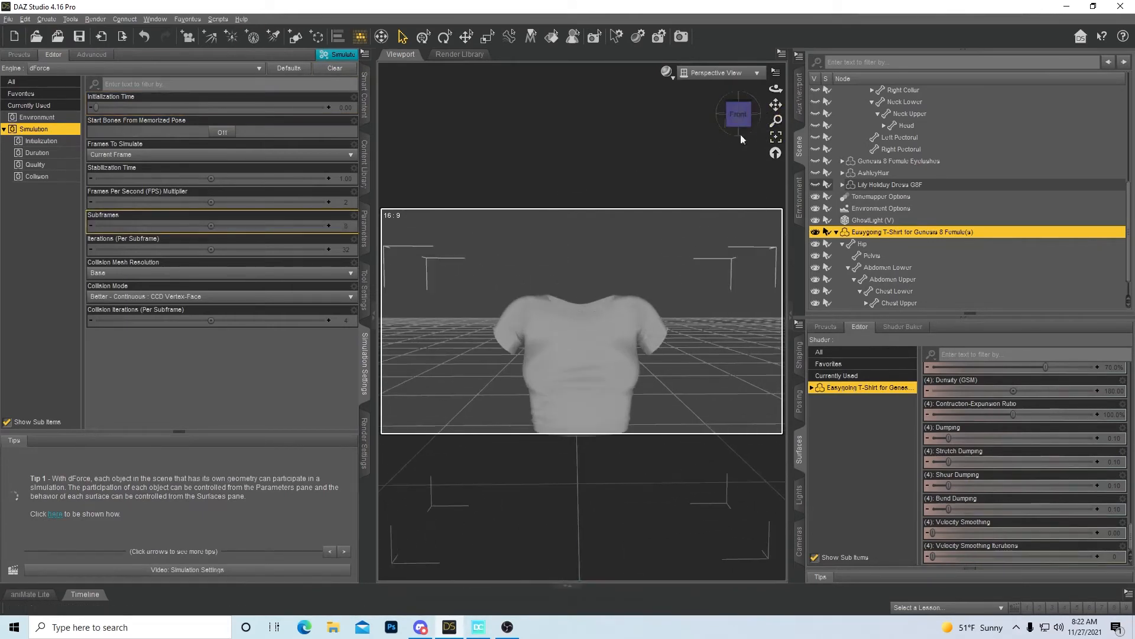
pyautogui.scroll(10, 978, 200)
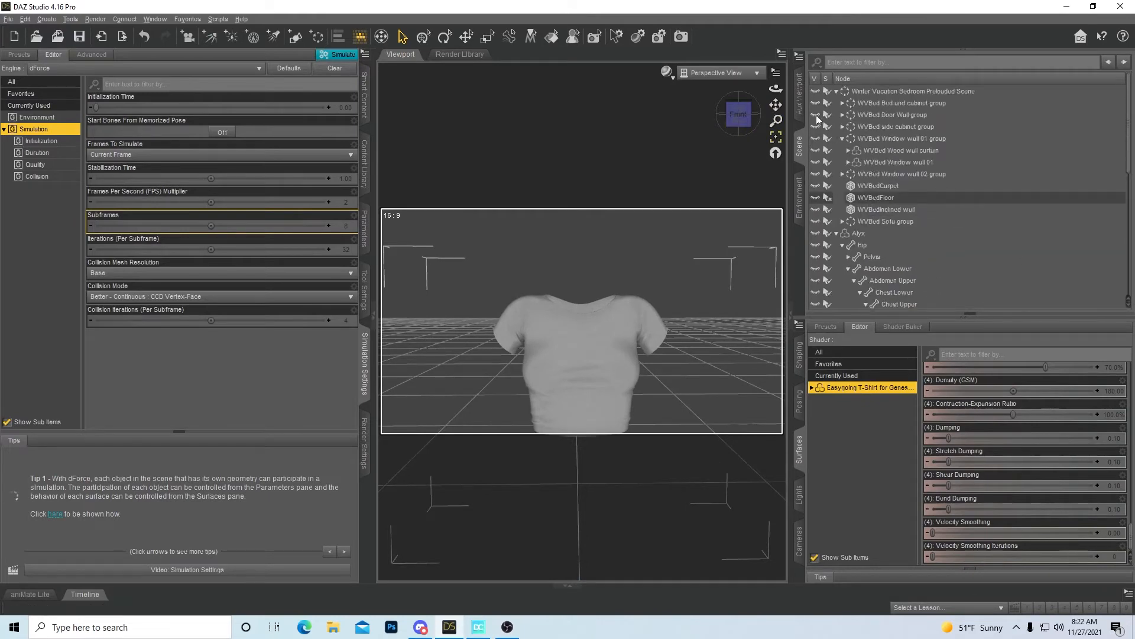
pyautogui.click(815, 92)
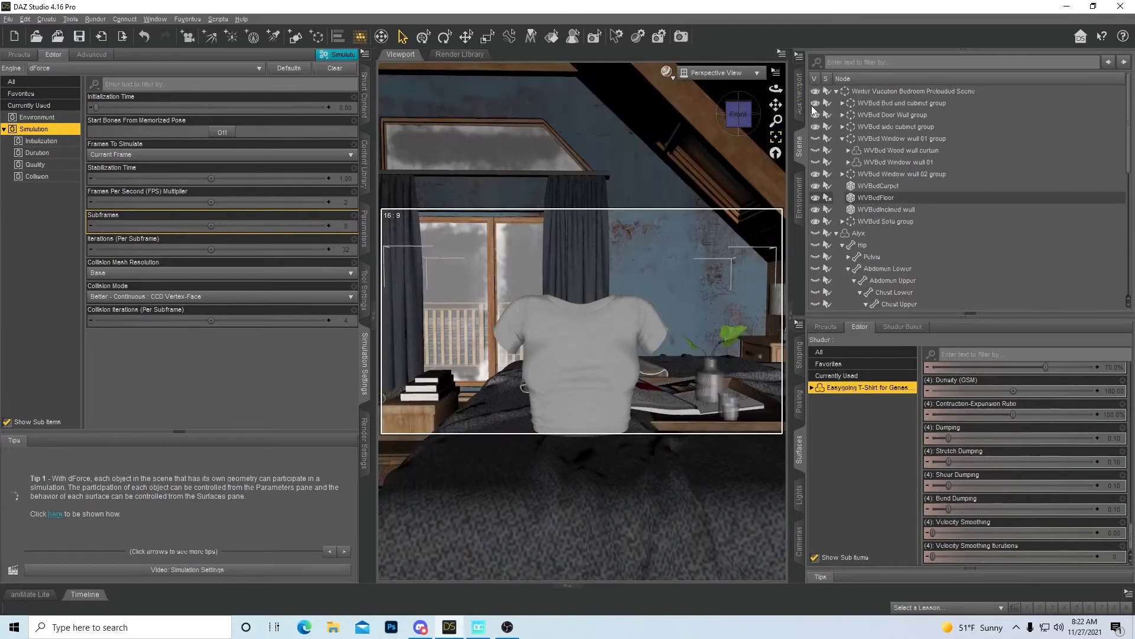
# Frame the T-shirt above the bed and run the dForce simulation to drop it onto the bedding
pyautogui.scroll(-4, 813, 110)
pyautogui.moveTo(776, 105); pyautogui.dragTo(772, 42)
pyautogui.scroll(-3, 759, 167)
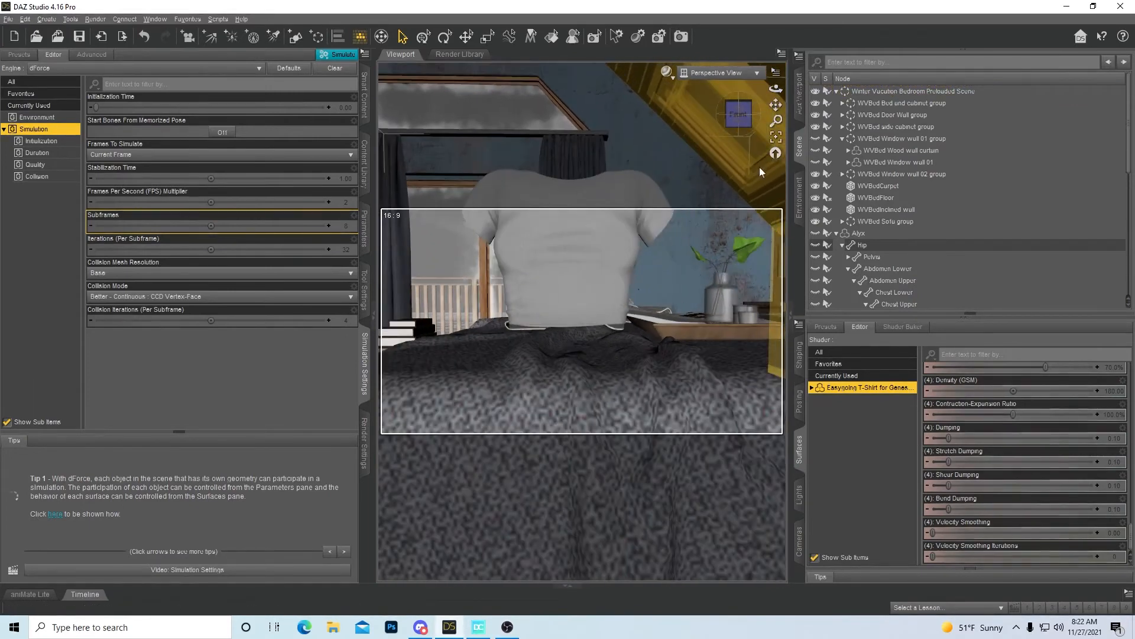
pyautogui.moveTo(776, 104); pyautogui.dragTo(776, 133)
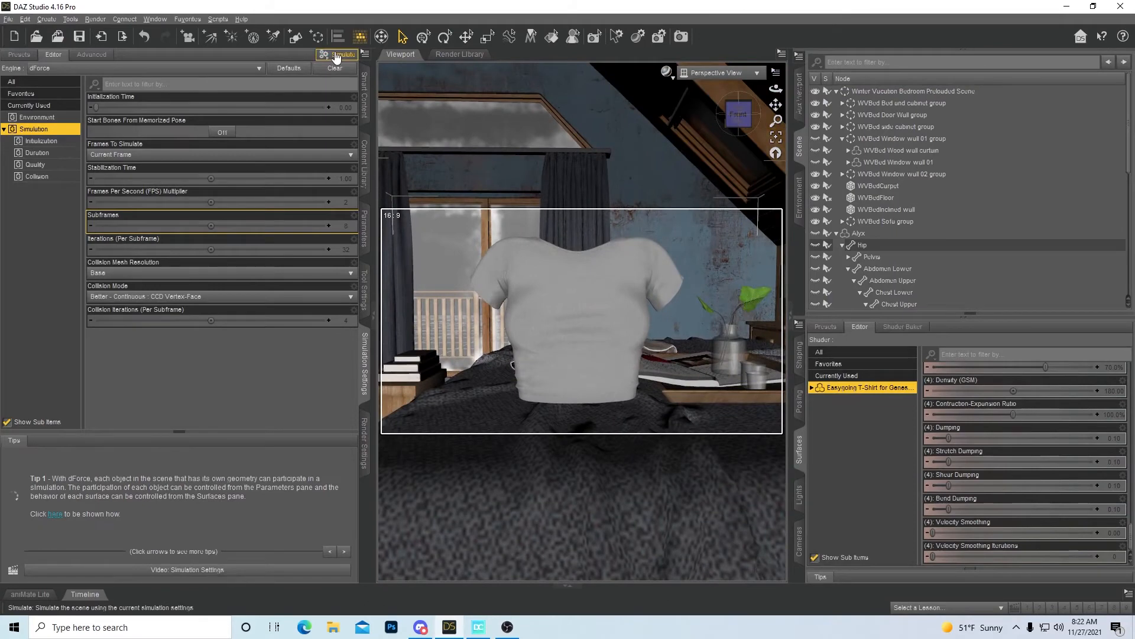
pyautogui.click(337, 56)
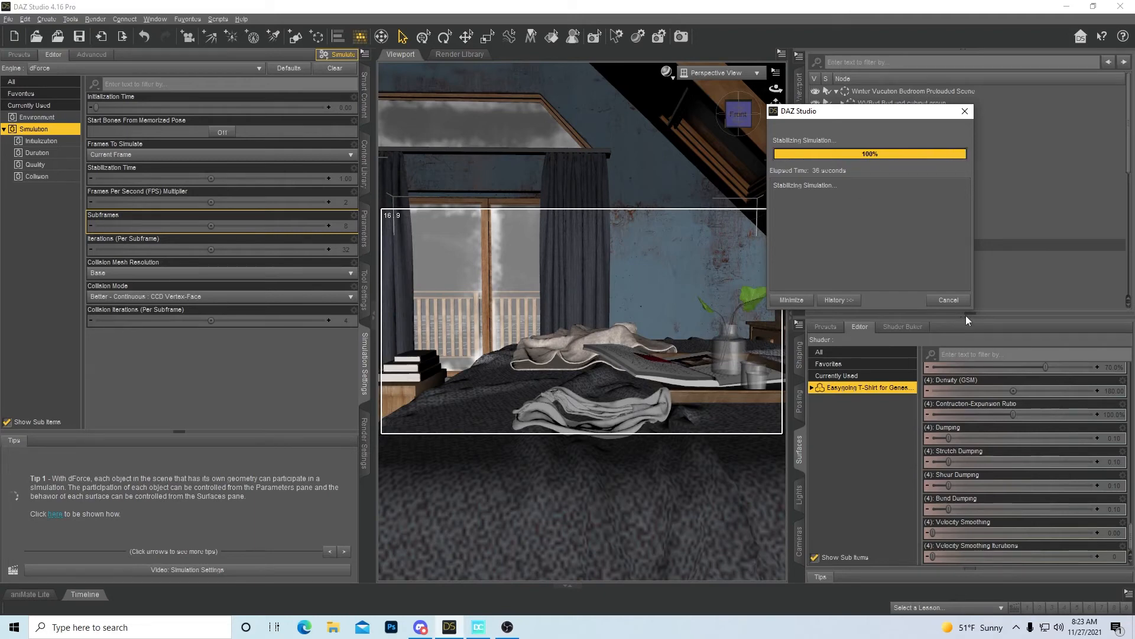
pyautogui.moveTo(740, 114)
pyautogui.mouseDown()
pyautogui.moveTo(730, 117)
pyautogui.moveTo(744, 123)
pyautogui.moveTo(731, 117)
pyautogui.mouseUp()
# Clear the T-shirt's simulation data and frame its front and shoulders above the bed
pyautogui.click(339, 70)
pyautogui.scroll(-3, 464, 96)
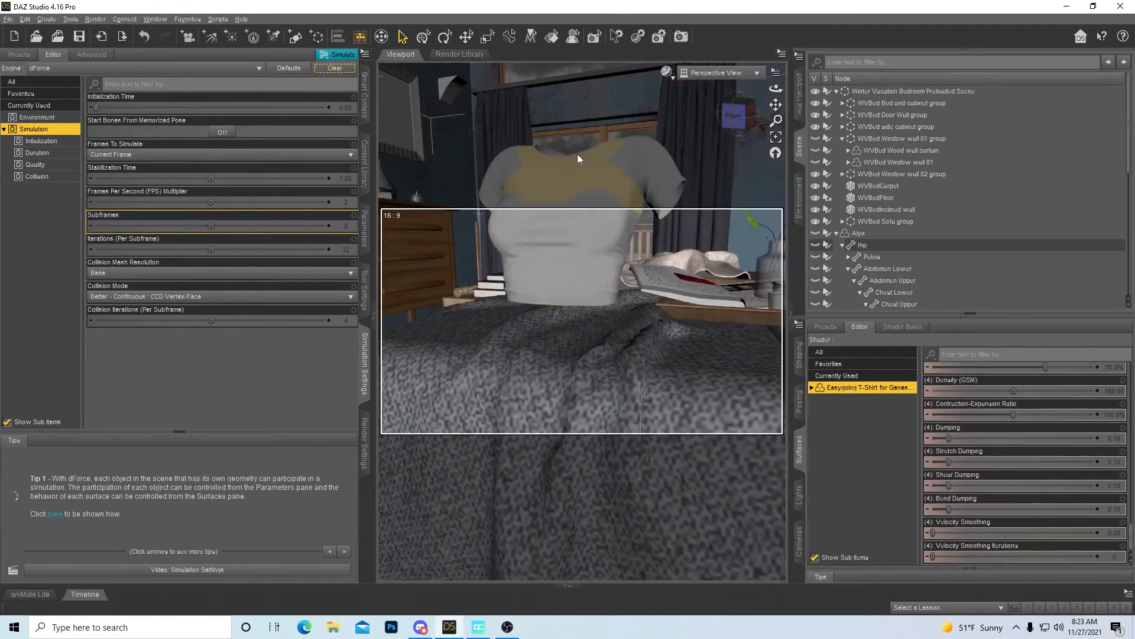
pyautogui.moveTo(579, 157); pyautogui.dragTo(576, 208, button='middle')
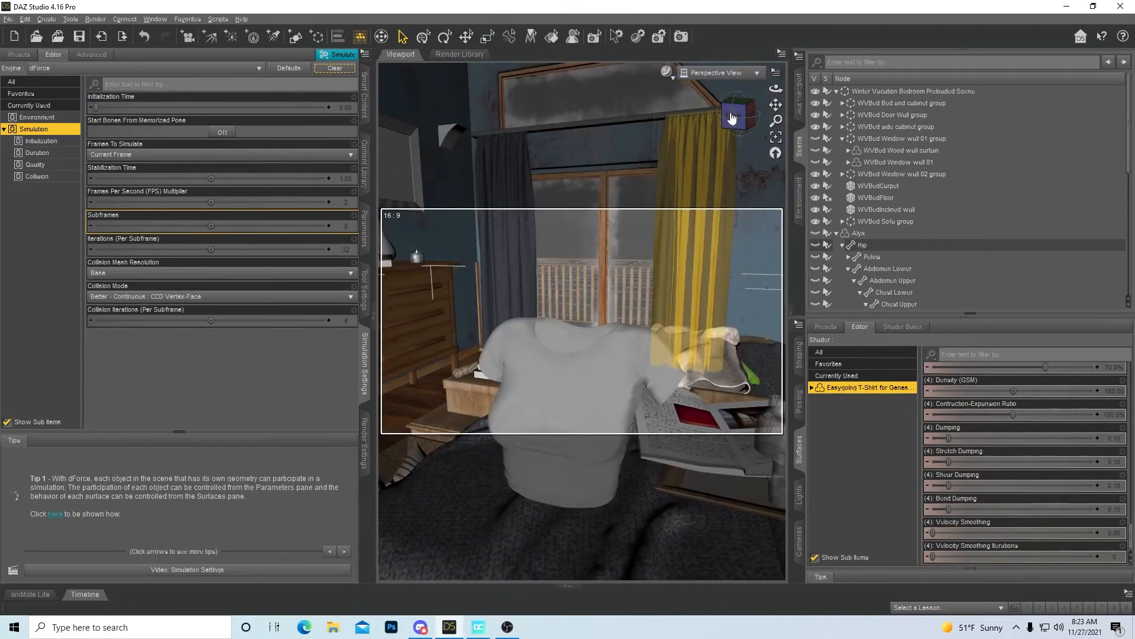
pyautogui.moveTo(733, 118); pyautogui.dragTo(743, 122)
pyautogui.scroll(3, 668, 197)
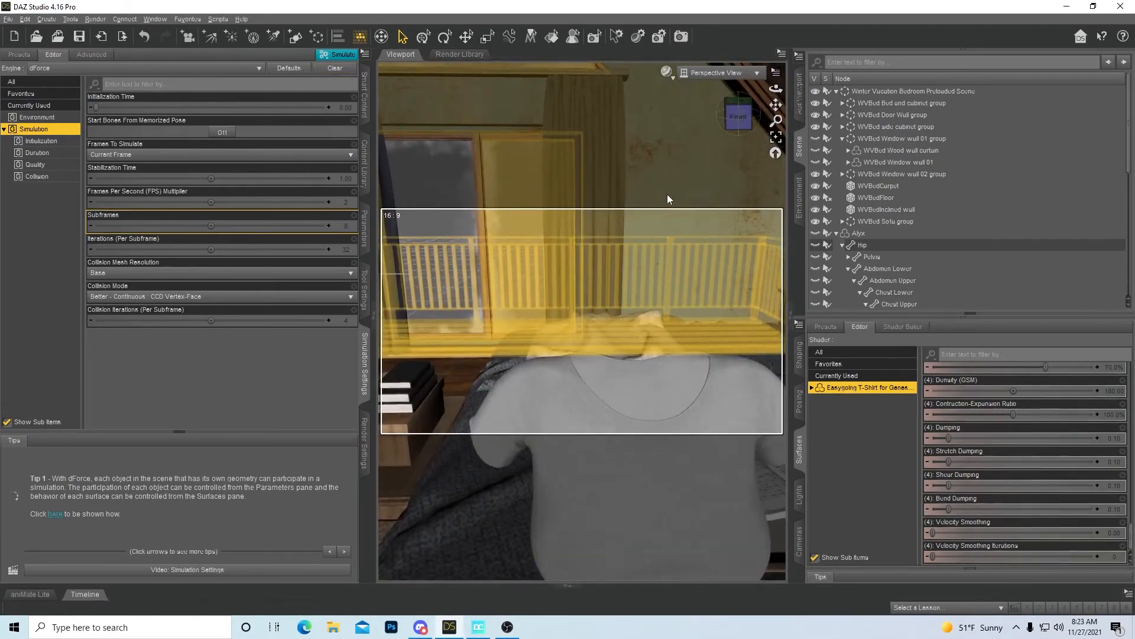
pyautogui.moveTo(775, 105); pyautogui.dragTo(680, 50)
pyautogui.moveTo(739, 115); pyautogui.dragTo(605, 324)
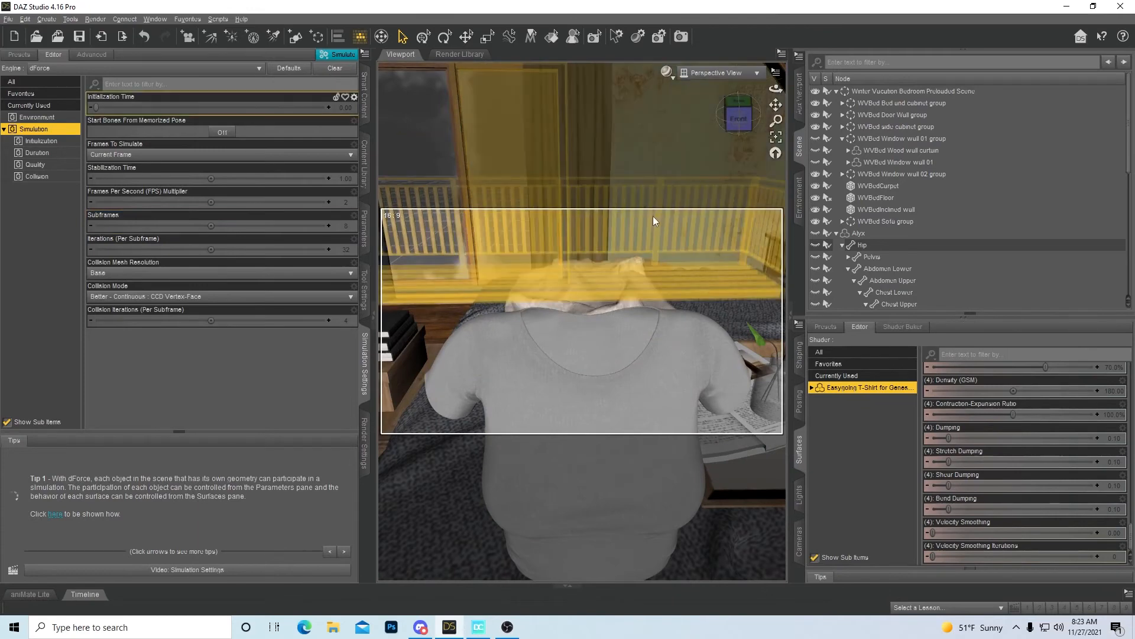
# Add a dForce Modifier Weight Node to the Easygoing T-Shirt with the default name and label
pyautogui.click(554, 397)
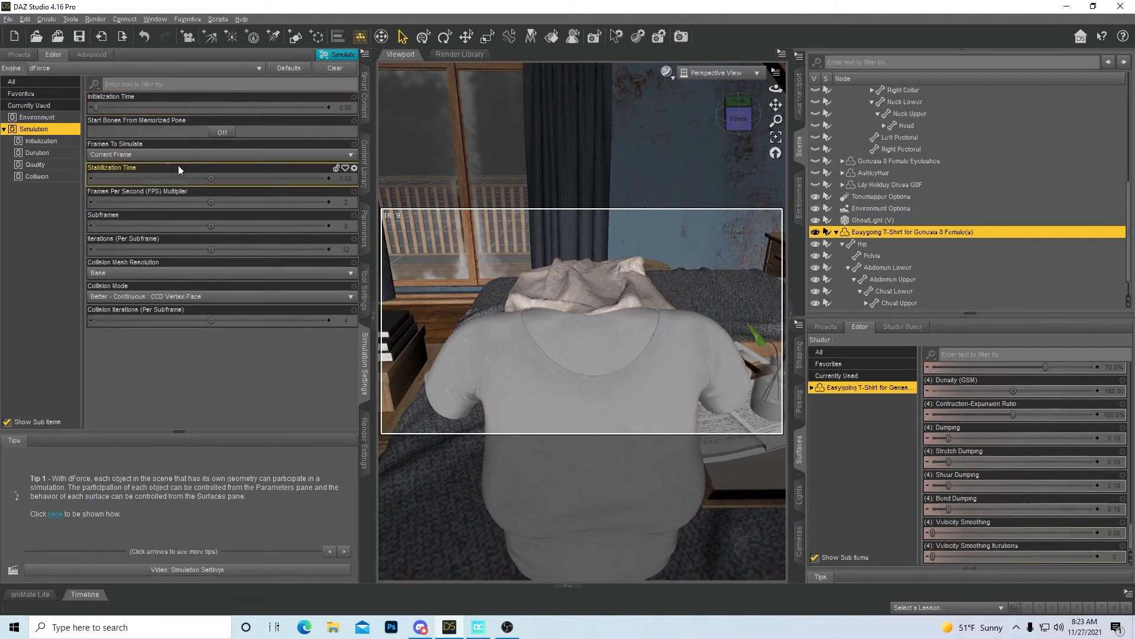
pyautogui.click(41, 20)
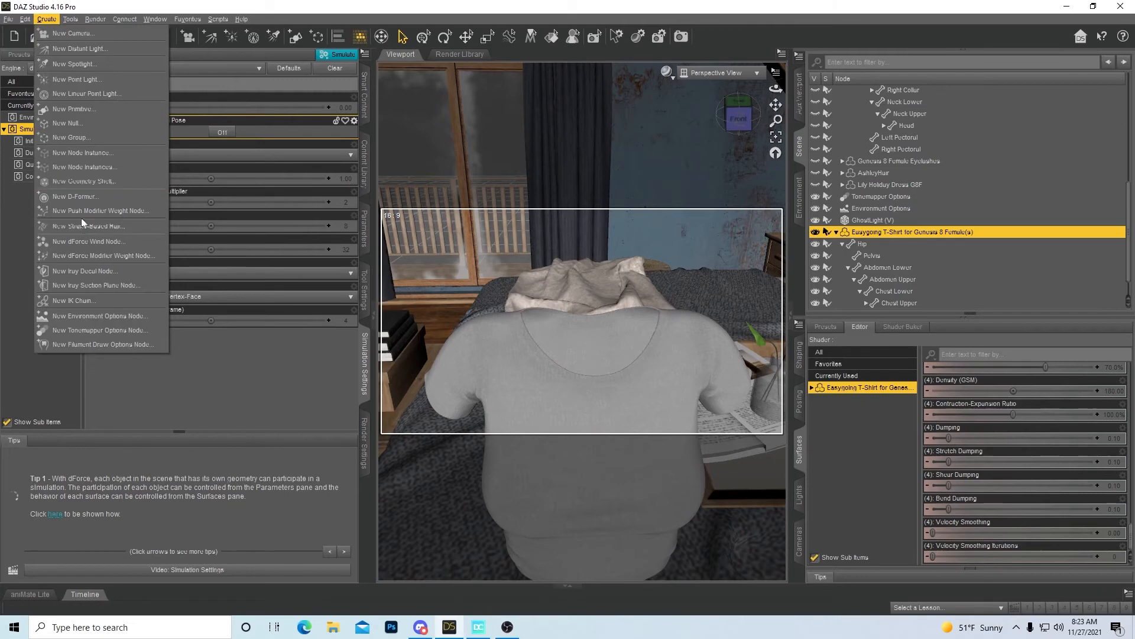
pyautogui.click(107, 259)
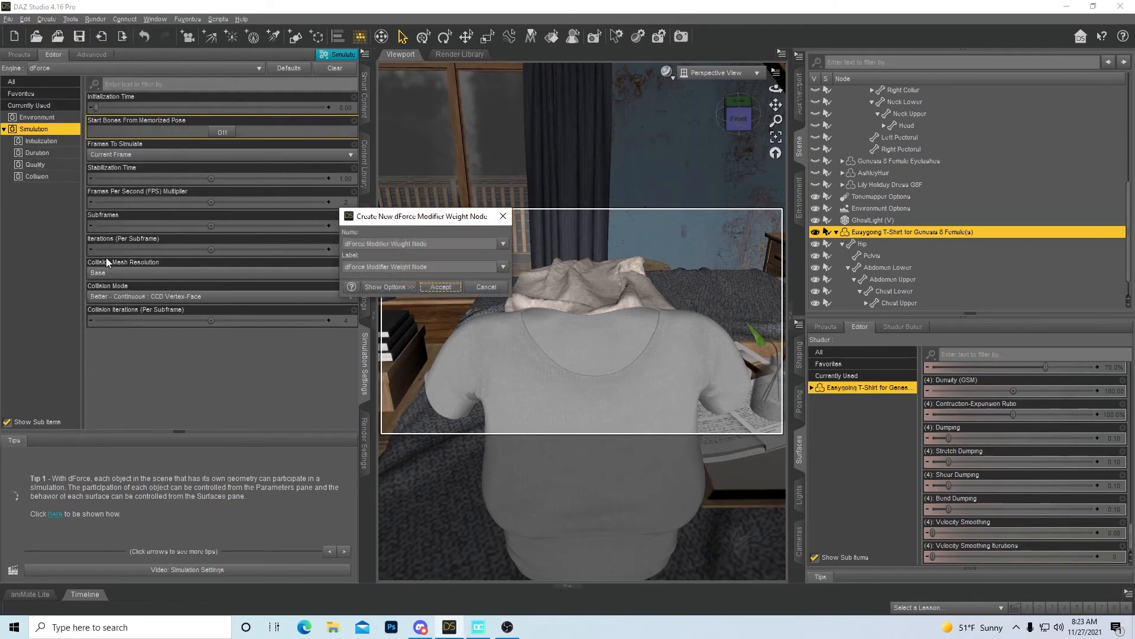
pyautogui.click(445, 286)
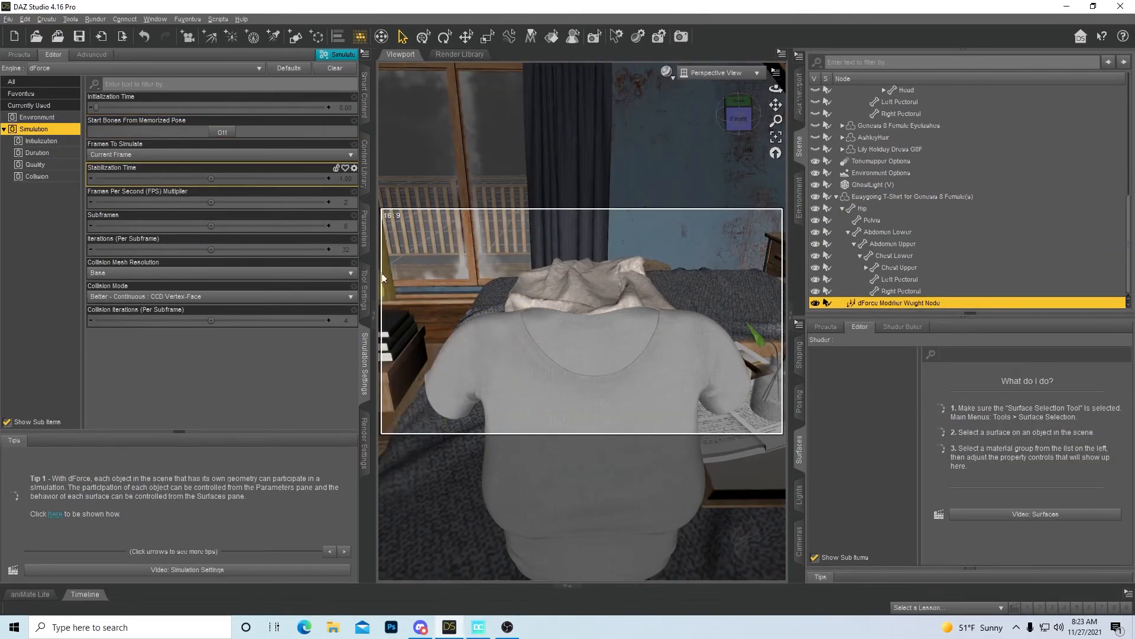
# Activate the Node Weight Map Brush and add the dForce Simulation Influence Weights map to the T-shirt
pyautogui.click(368, 302)
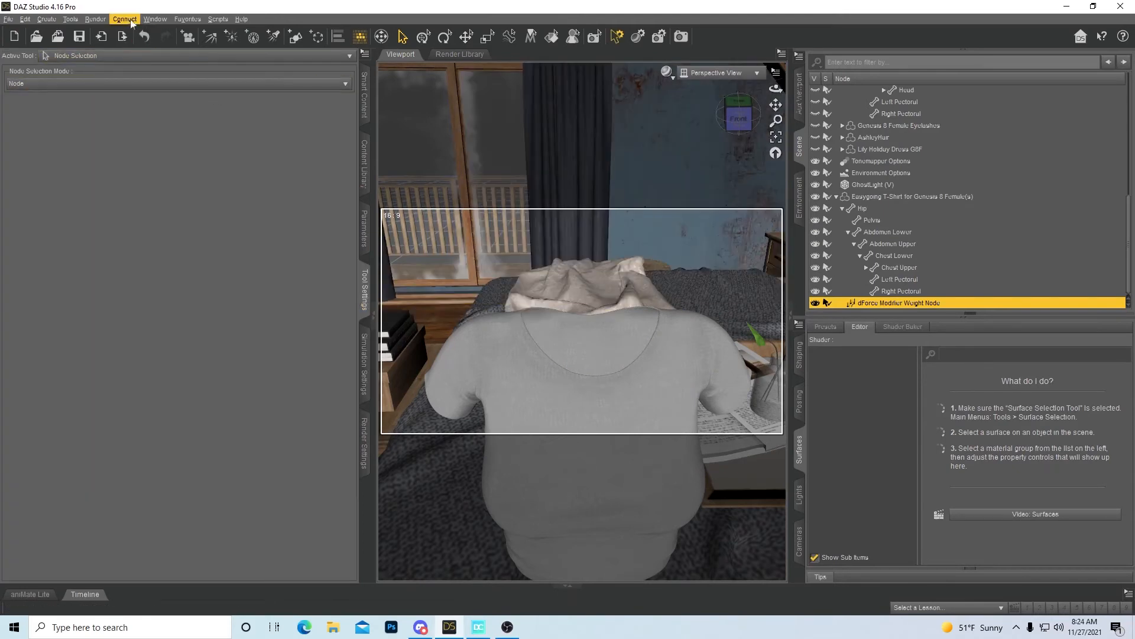
pyautogui.click(158, 20)
pyautogui.moveTo(173, 34)
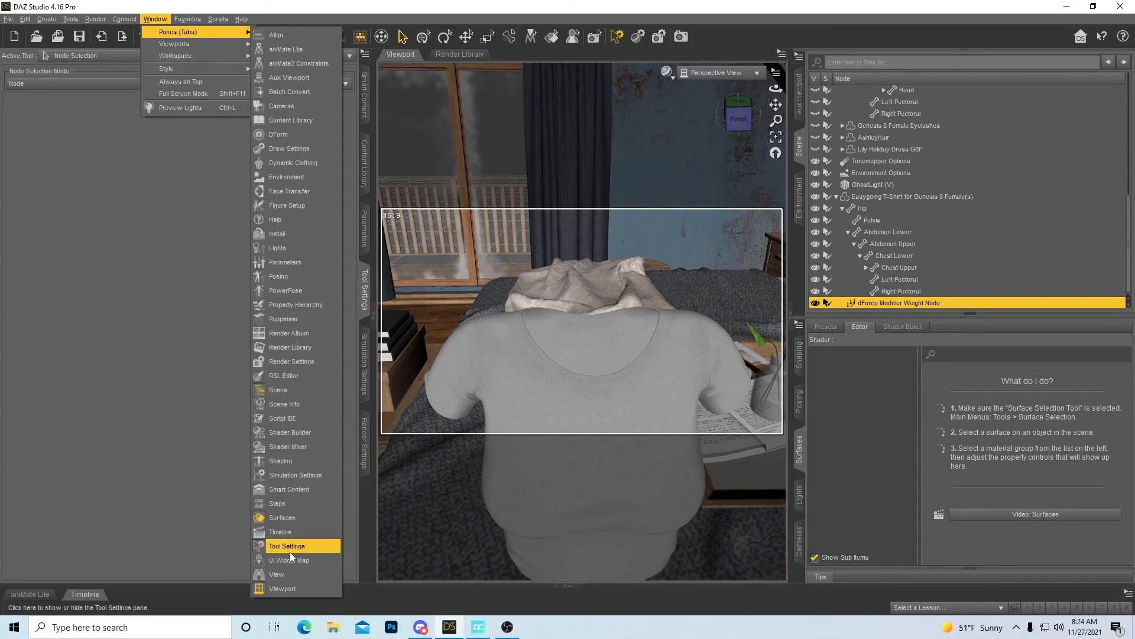
pyautogui.click(368, 3)
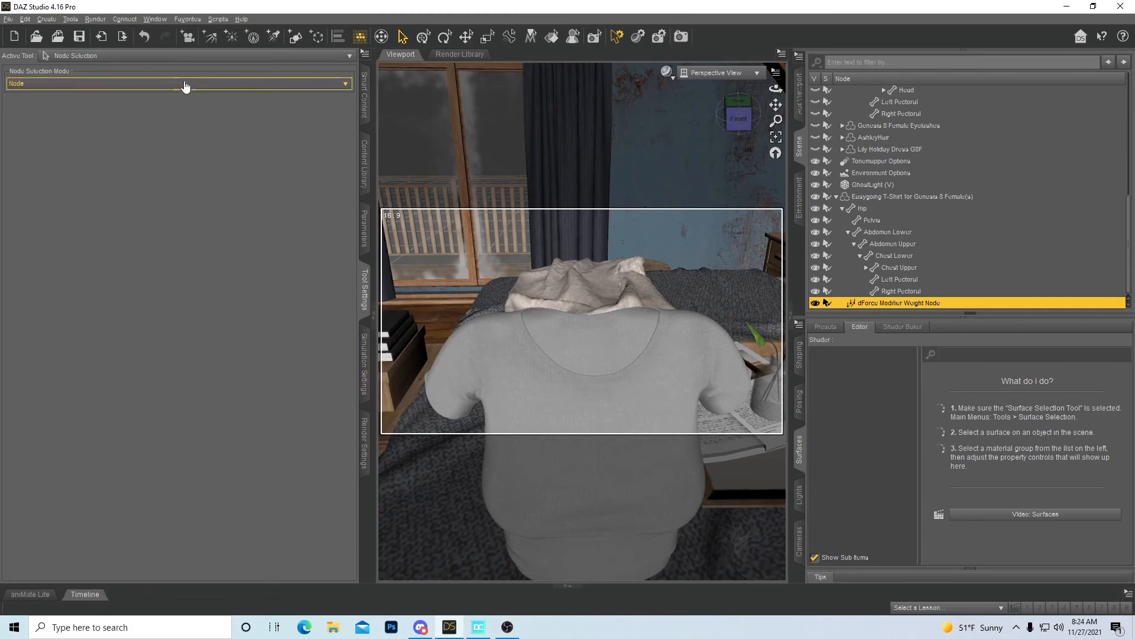
pyautogui.click(92, 56)
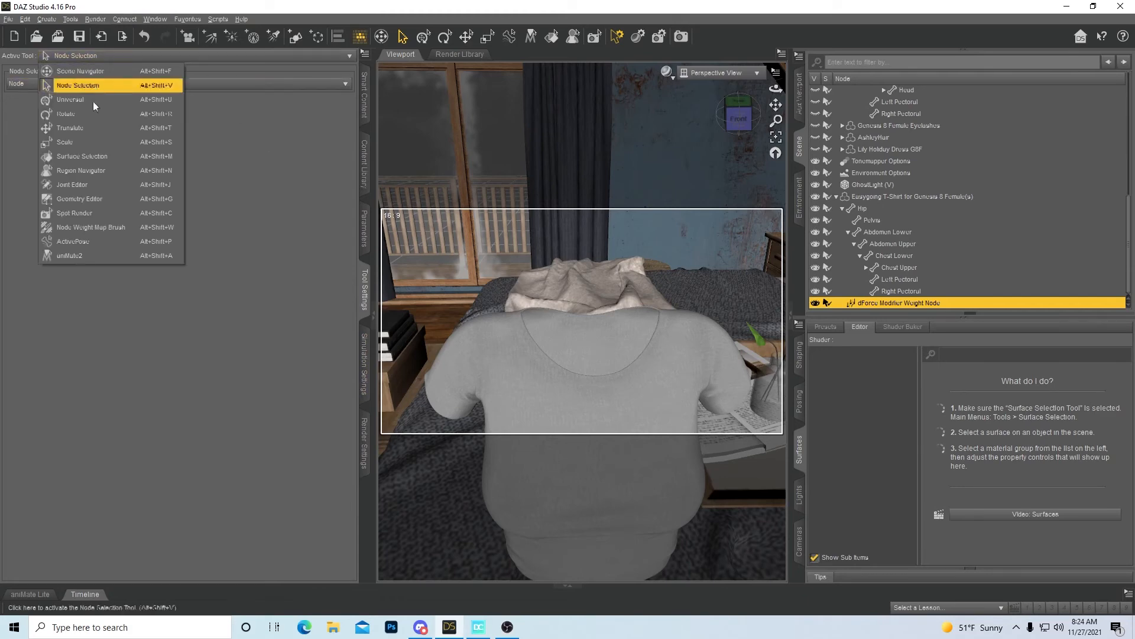
pyautogui.click(113, 230)
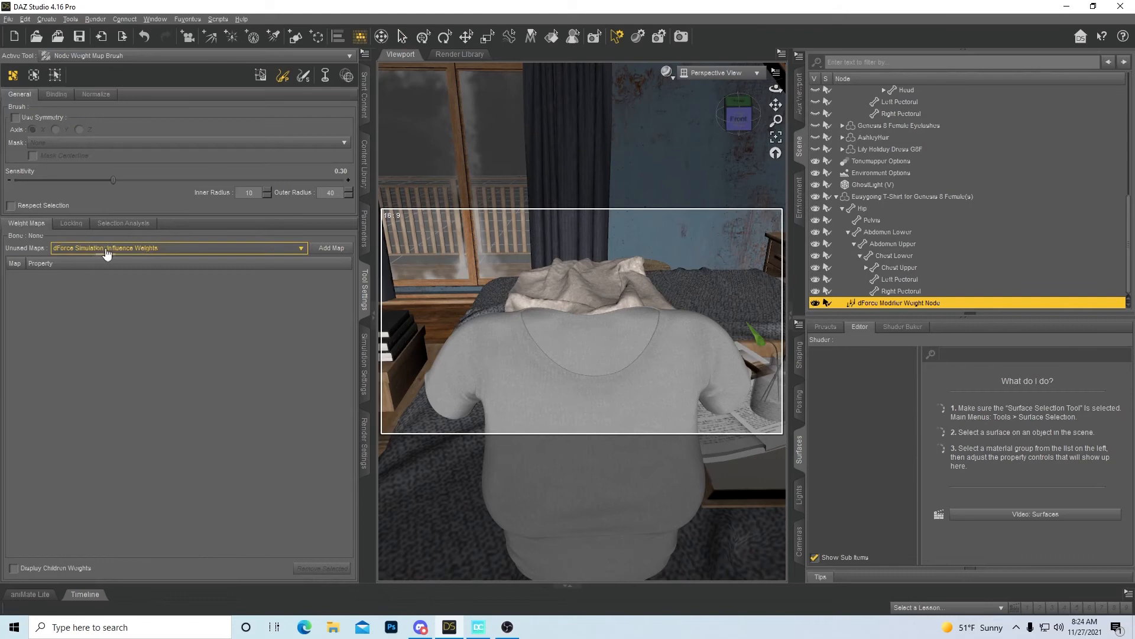
pyautogui.click(331, 248)
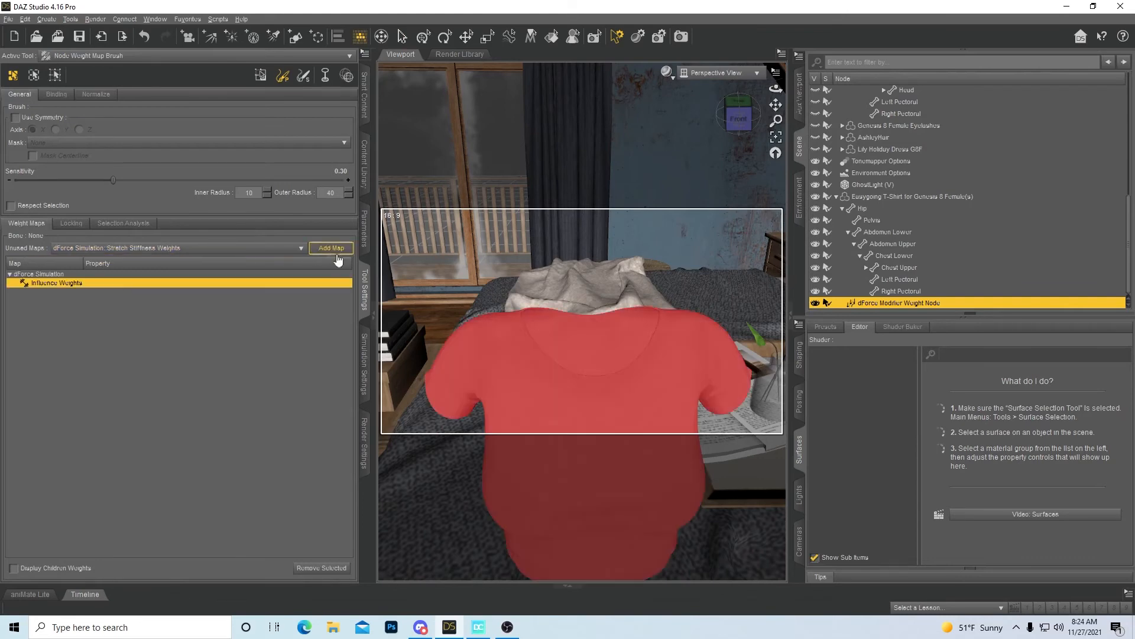
# Set the brush sensitivity to 0.66 and paint out the influence weights on both shoulders, undoing the extra stroke beside the neckline
pyautogui.click(359, 37)
pyautogui.moveTo(112, 180); pyautogui.dragTo(235, 193)
pyautogui.moveTo(740, 118); pyautogui.dragTo(773, 104)
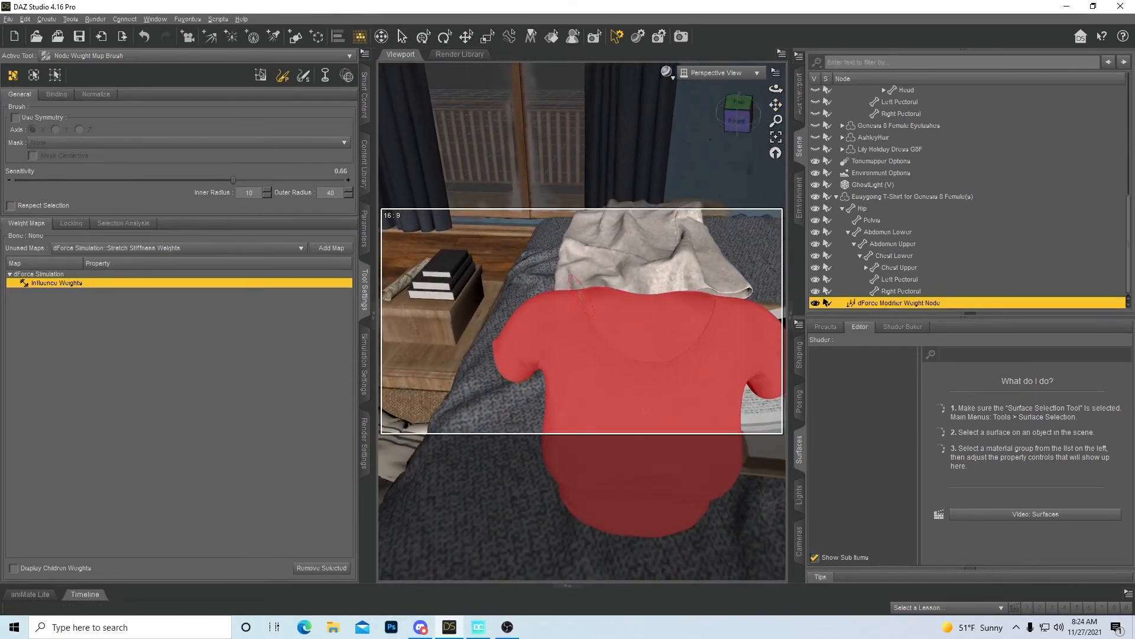
pyautogui.moveTo(548, 302)
pyautogui.mouseDown()
pyautogui.moveTo(541, 307)
pyautogui.moveTo(593, 304)
pyautogui.moveTo(536, 304)
pyautogui.mouseUp()
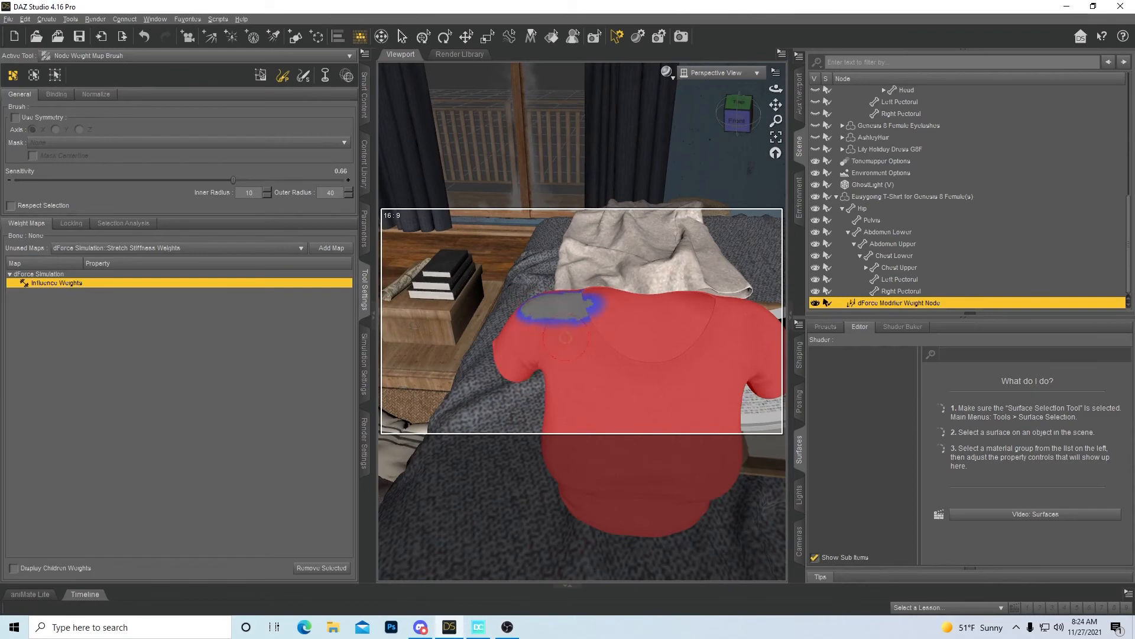
pyautogui.moveTo(559, 303); pyautogui.dragTo(587, 303)
pyautogui.moveTo(776, 105); pyautogui.dragTo(672, 244)
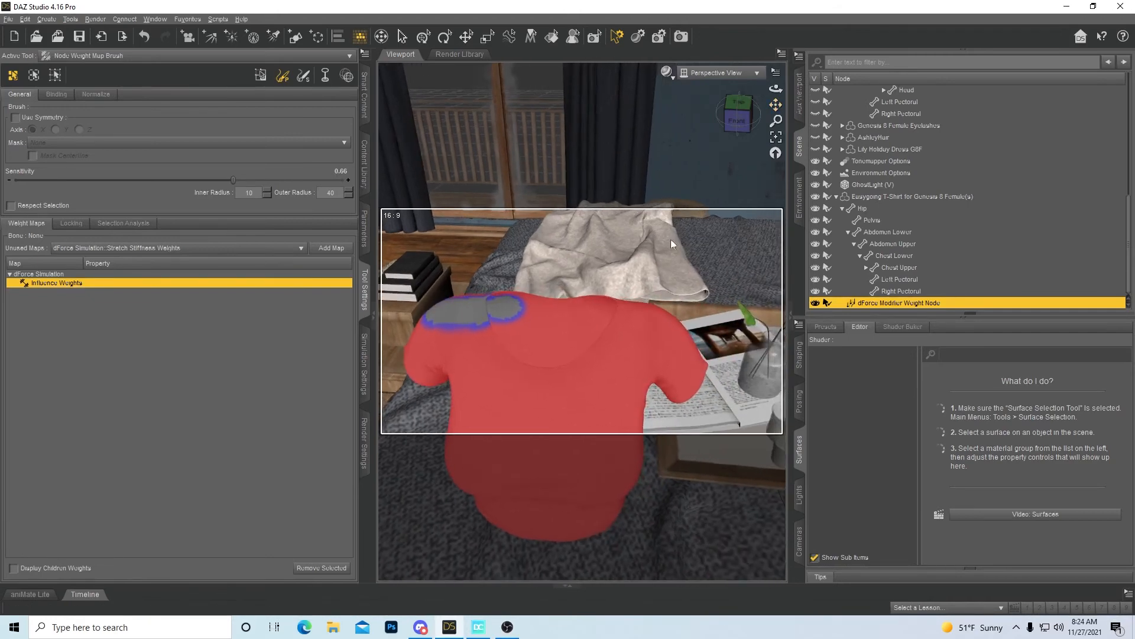
pyautogui.moveTo(628, 302)
pyautogui.mouseDown()
pyautogui.moveTo(641, 320)
pyautogui.moveTo(658, 317)
pyautogui.mouseUp()
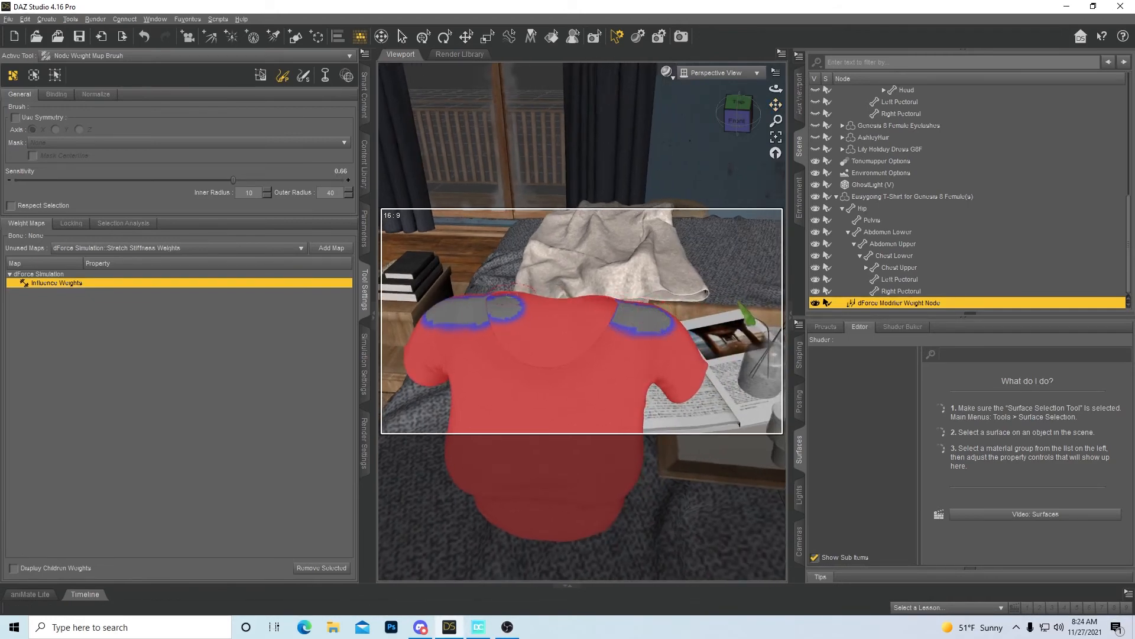
pyautogui.moveTo(513, 312); pyautogui.dragTo(499, 309)
pyautogui.hotkey('ctrl', 'z')
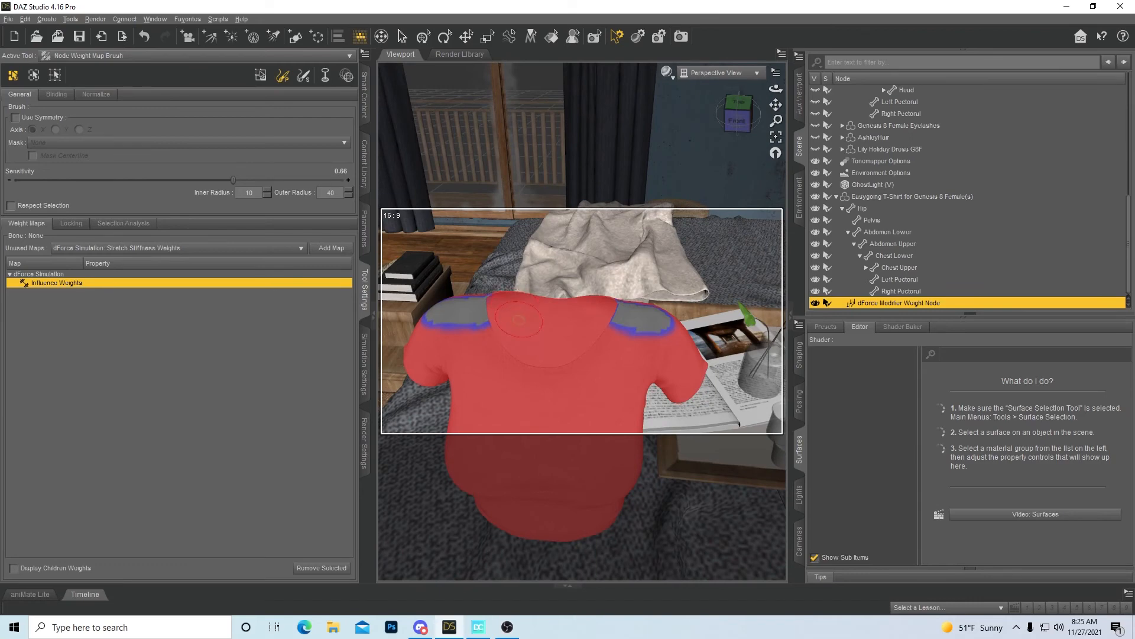
# Return to Node Selection, simulate the weight-painted T-shirt with dForce, and view the draped cloth from an angle
pyautogui.keyDown('alt'); pyautogui.moveTo(708, 131); pyautogui.dragTo(506, 256); pyautogui.keyUp('alt')
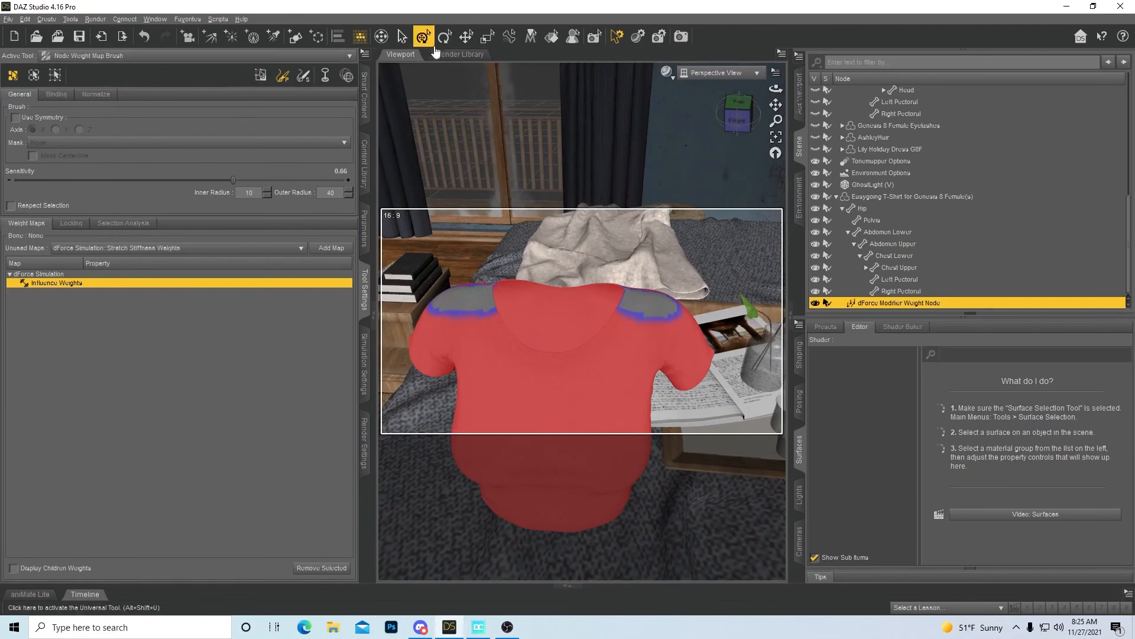
pyautogui.click(404, 38)
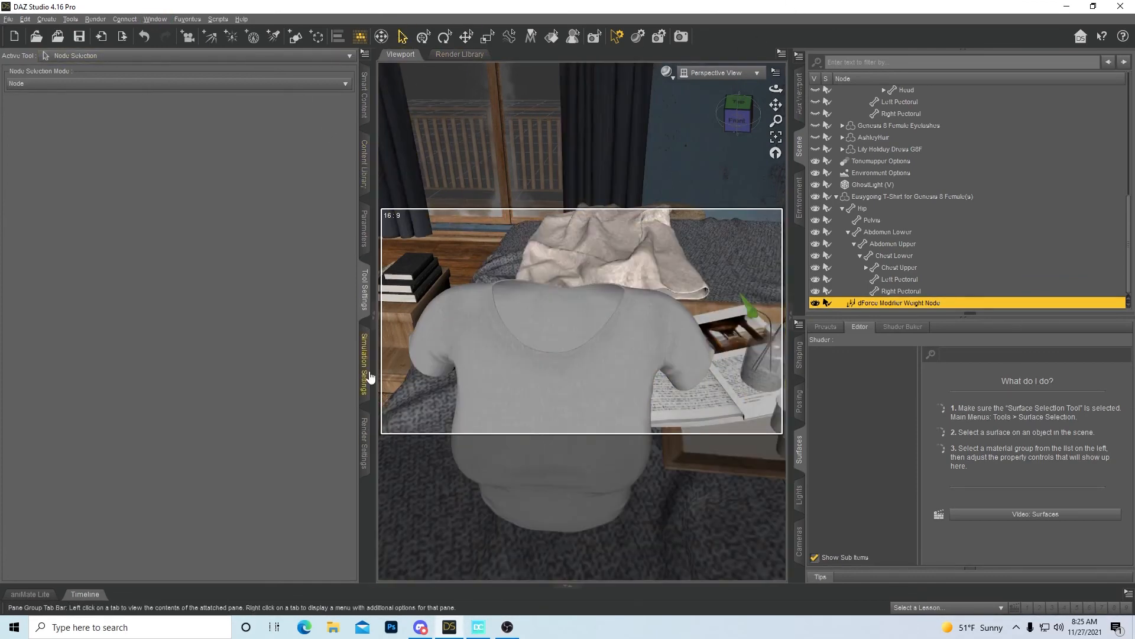
pyautogui.click(369, 377)
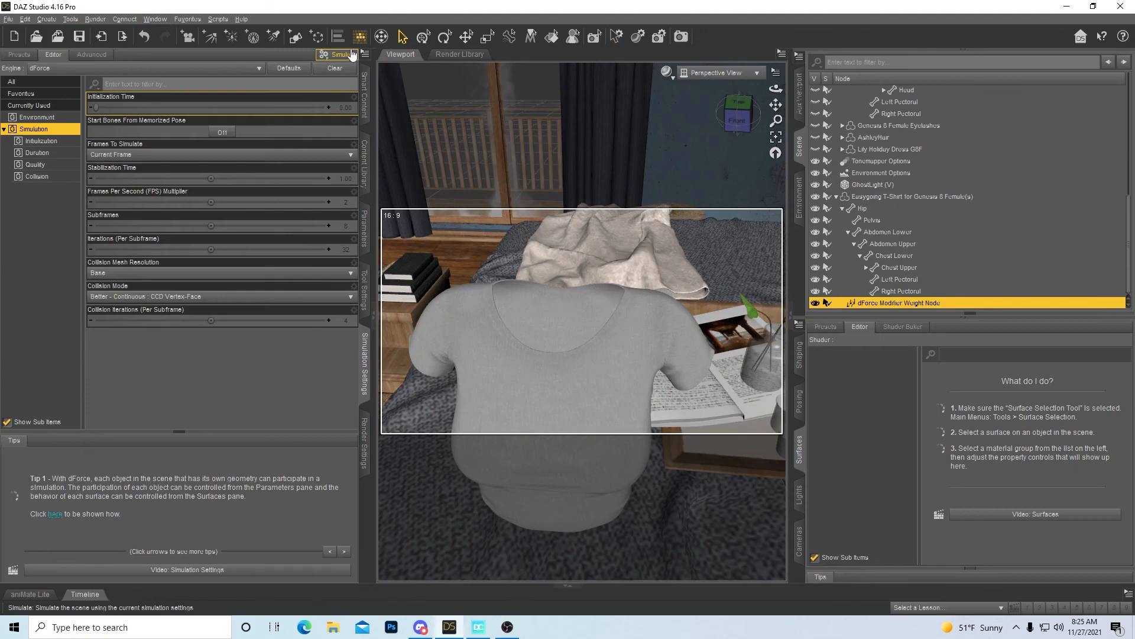
pyautogui.click(351, 54)
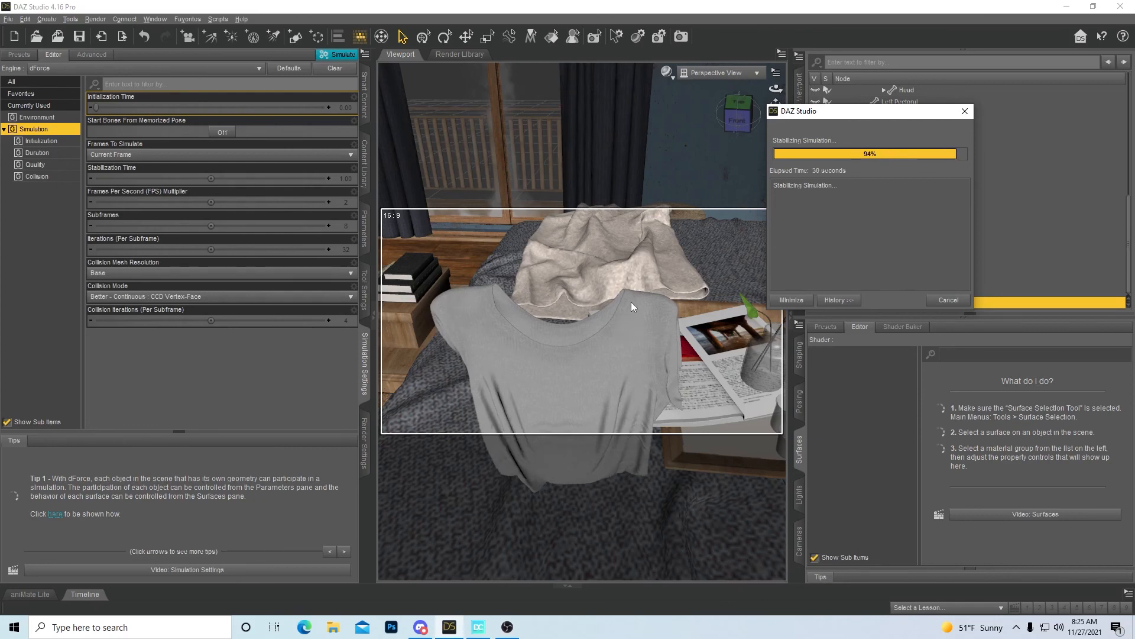
pyautogui.click(745, 108)
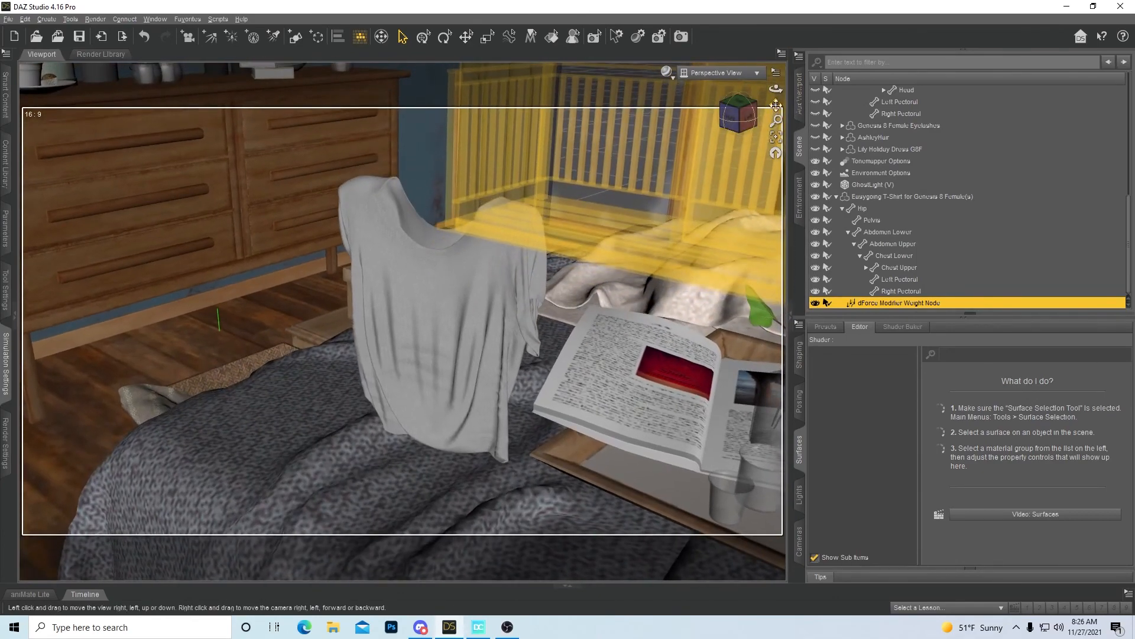
pyautogui.click(743, 116)
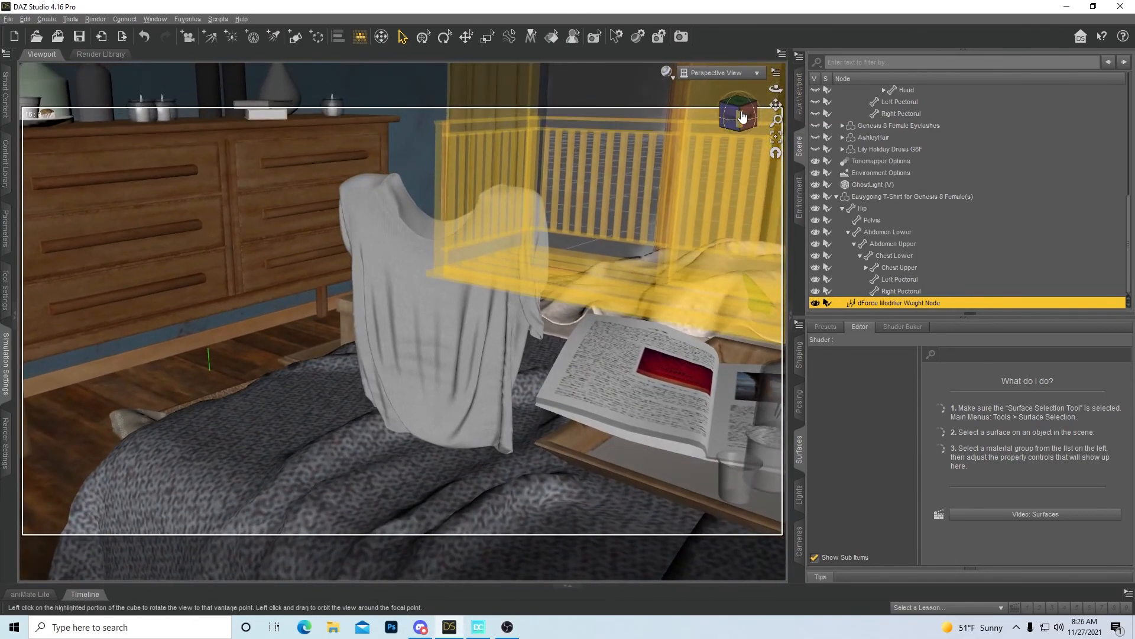